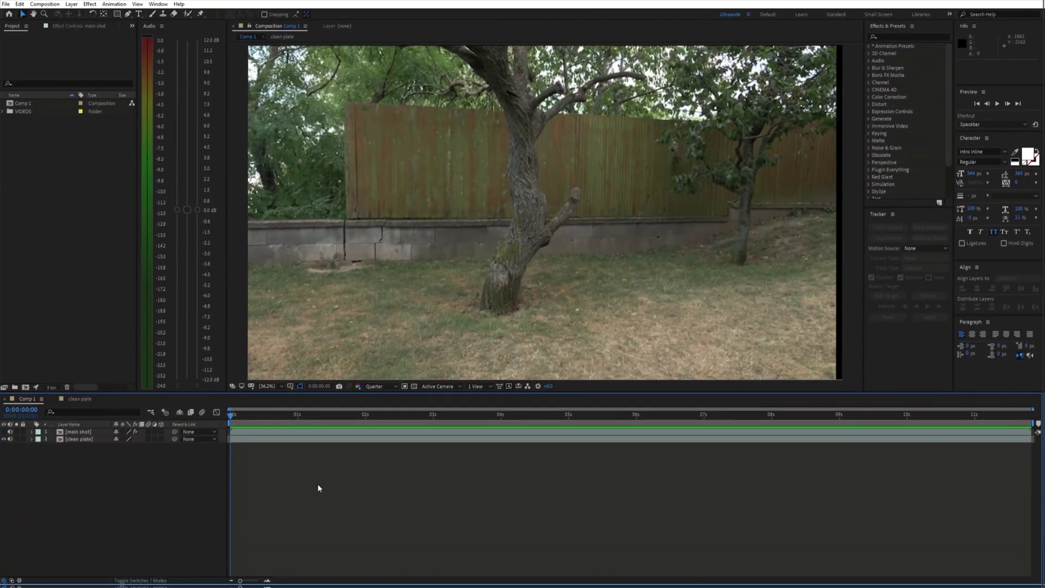
Step: Play and scrub through the clean plate, and make the main shot layer visible
{"action": "key", "text": "space"}
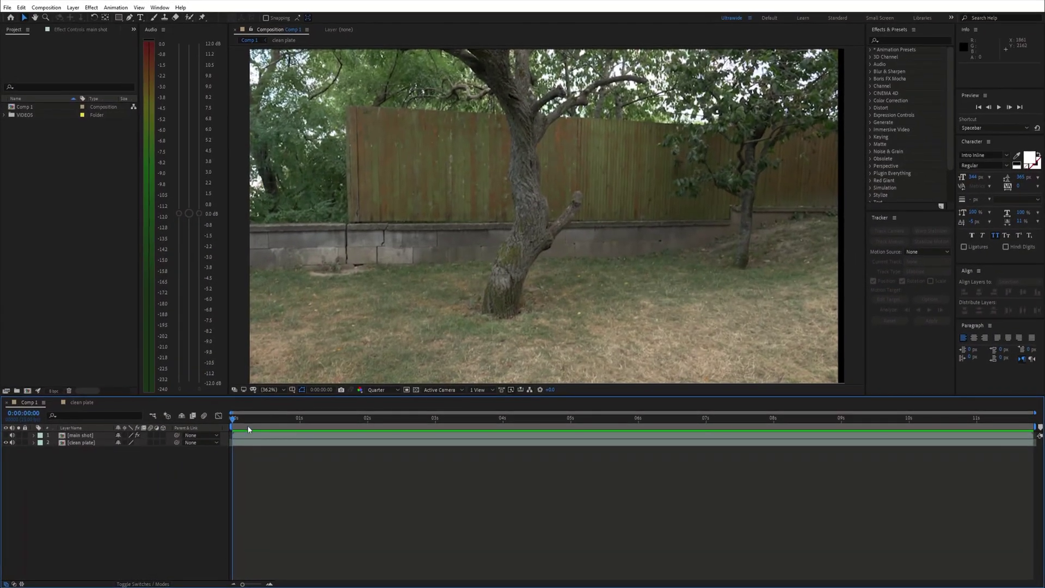
{"action": "left_click_drag", "start_coordinate": [288, 426], "coordinate": [971, 381]}
{"action": "left_click", "coordinate": [6, 435]}
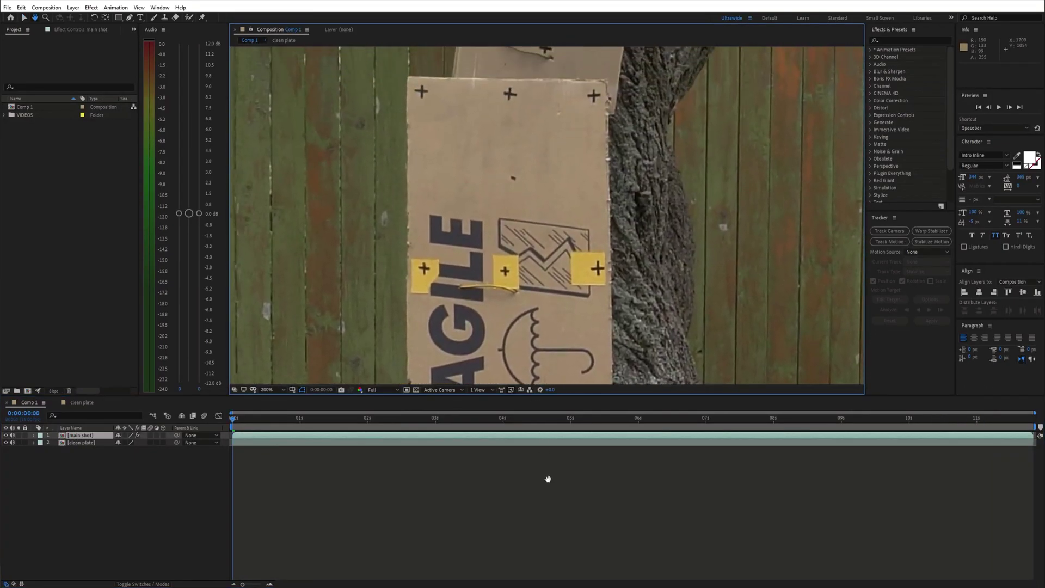
Step: Apply the Mocha AE effect to the main shot layer and launch Mocha from it
{"action": "key", "text": "v"}
{"action": "left_click", "coordinate": [272, 390]}
{"action": "left_click", "coordinate": [271, 398]}
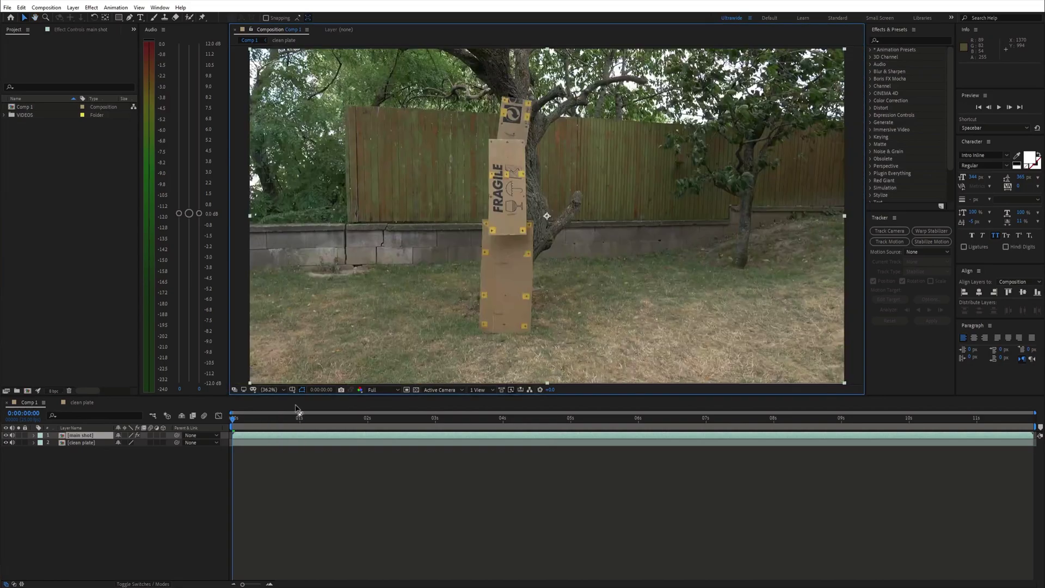
{"action": "key", "text": "ctrl+space"}
{"action": "type", "text": "mocha"}
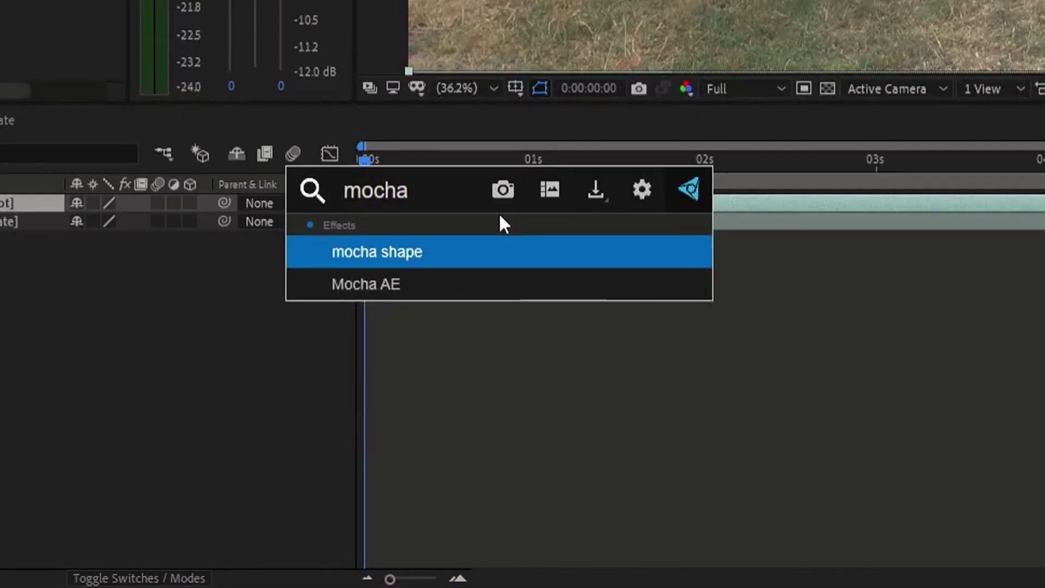
{"action": "left_click", "coordinate": [466, 294]}
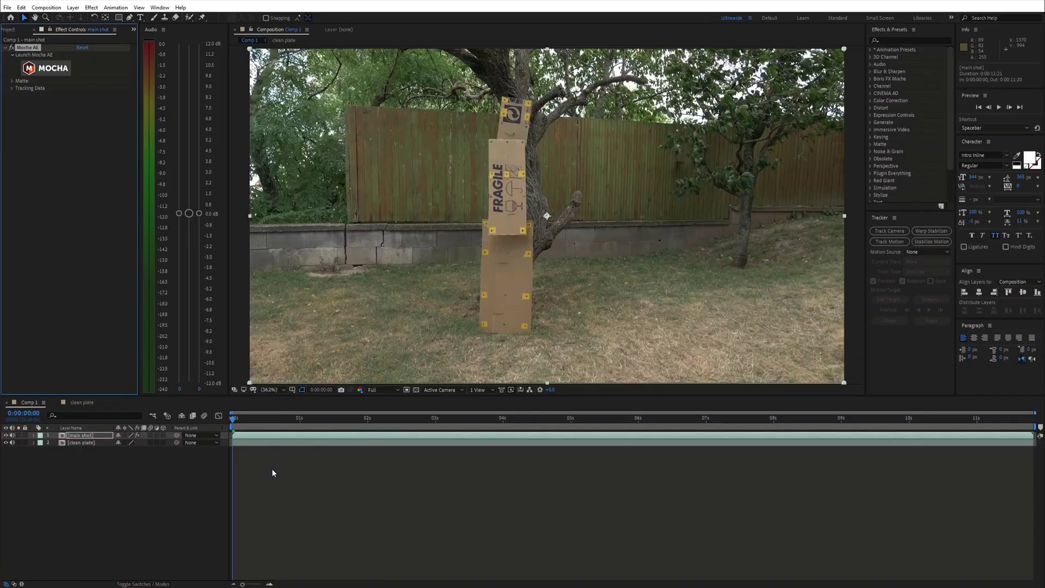
{"action": "left_click", "coordinate": [51, 69]}
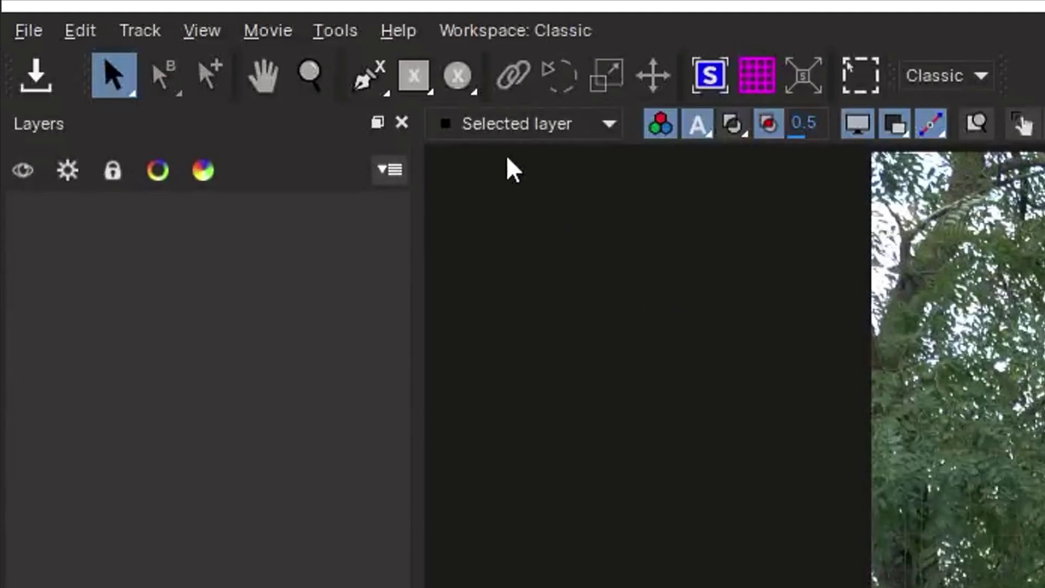
Step: Draw a closed X-Spline slightly outside the edges of the middle FRAGILE cardboard piece and fine-tune its lower-right point
{"action": "left_click", "coordinate": [376, 84]}
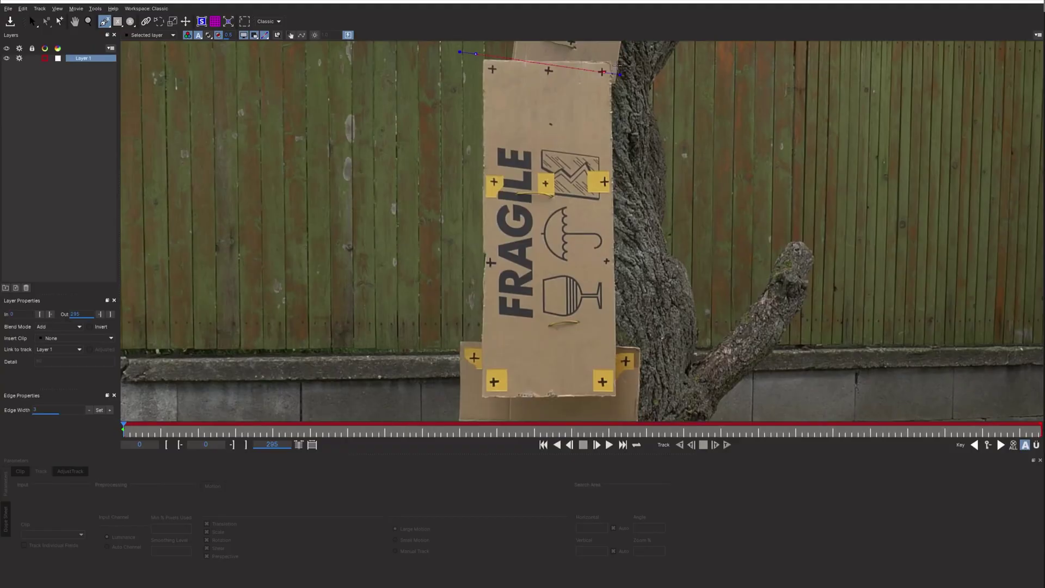
{"action": "right_click", "coordinate": [462, 417]}
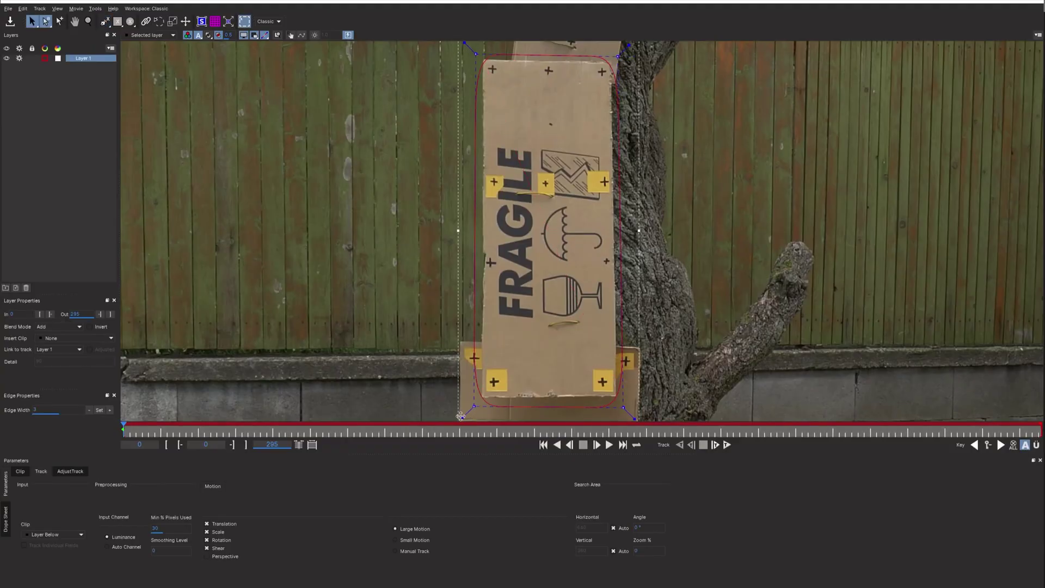
{"action": "left_click_drag", "start_coordinate": [635, 418], "coordinate": [633, 414]}
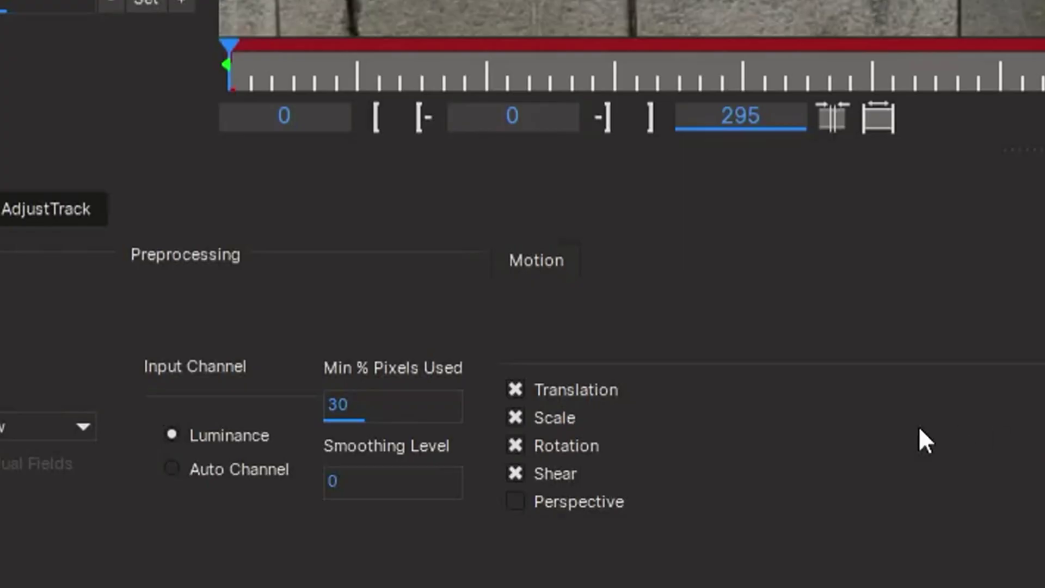
Step: Enable Perspective motion, set Min % Pixels Used to 80, and track the cardboard shape forwards
{"action": "left_click", "coordinate": [519, 502]}
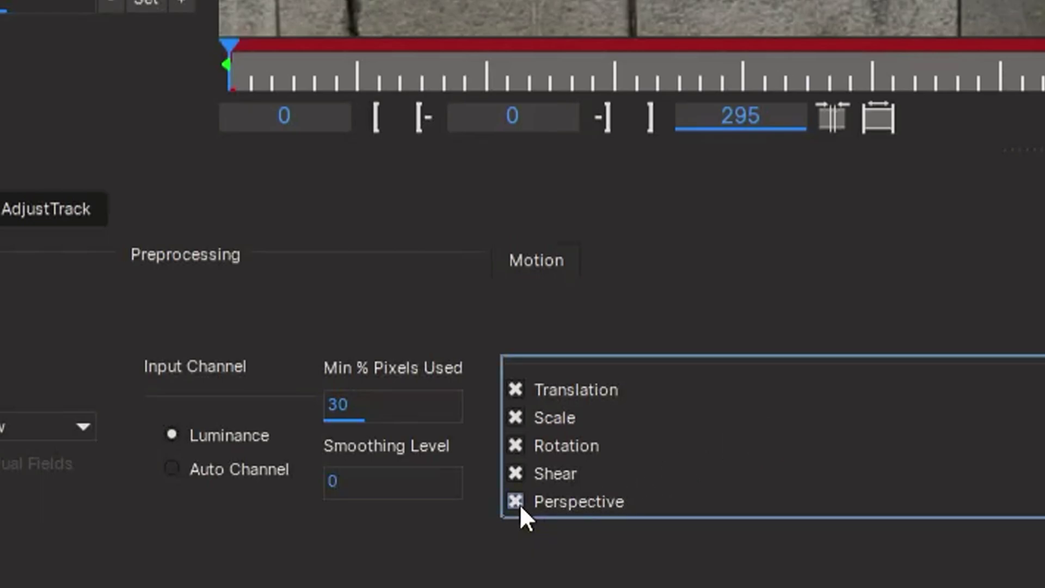
{"action": "left_click", "coordinate": [333, 402]}
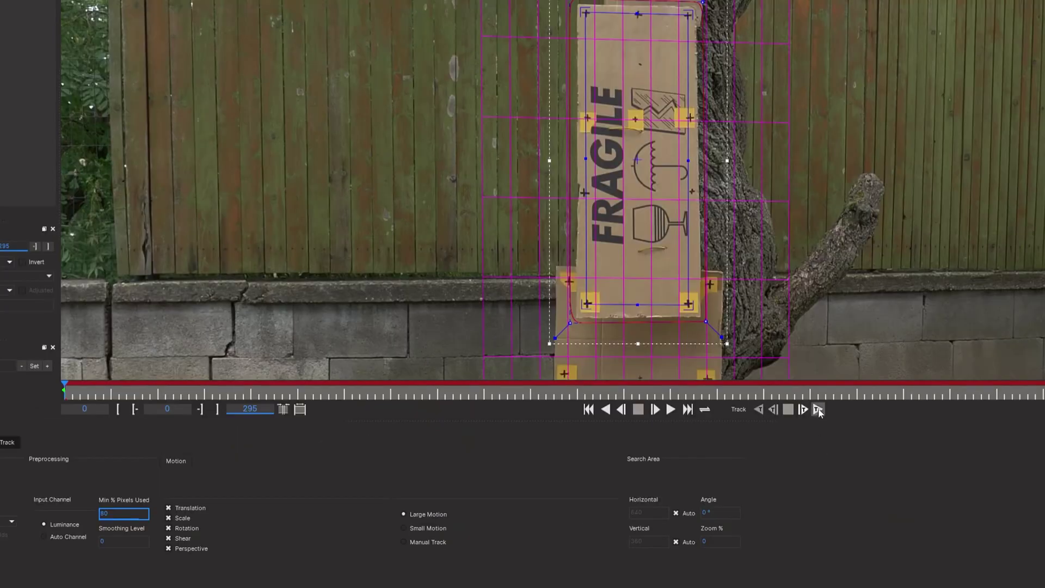
{"action": "left_click", "coordinate": [817, 410]}
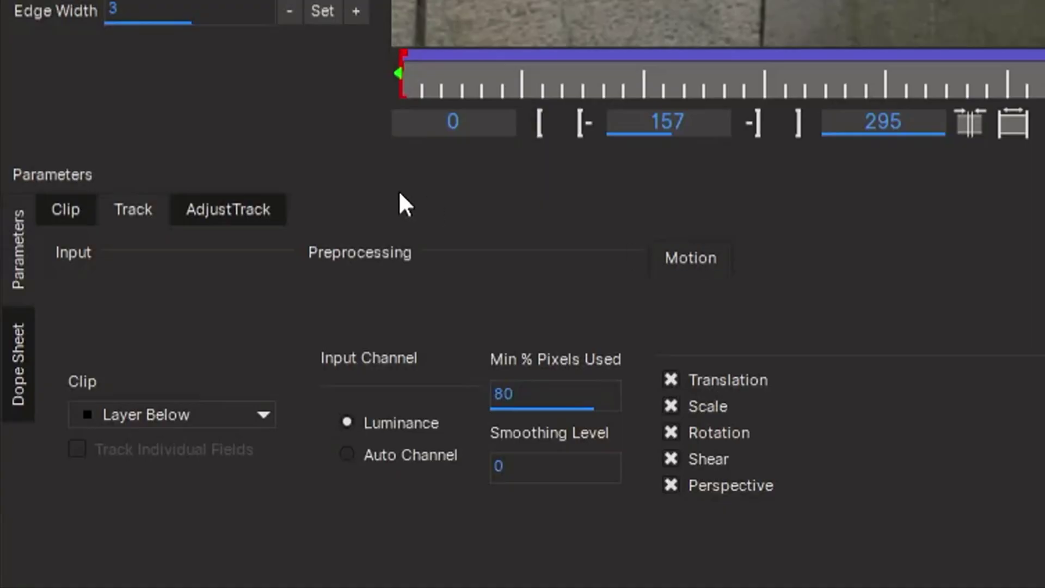
Step: Open the AdjustTrack settings and save the Mocha project
{"action": "left_click", "coordinate": [250, 211]}
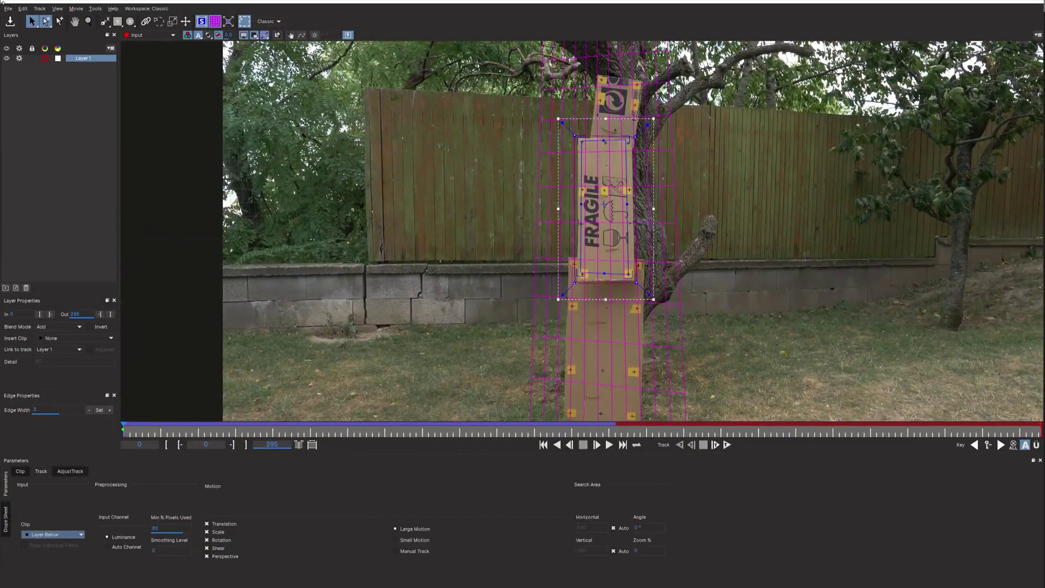
{"action": "left_click", "coordinate": [9, 8]}
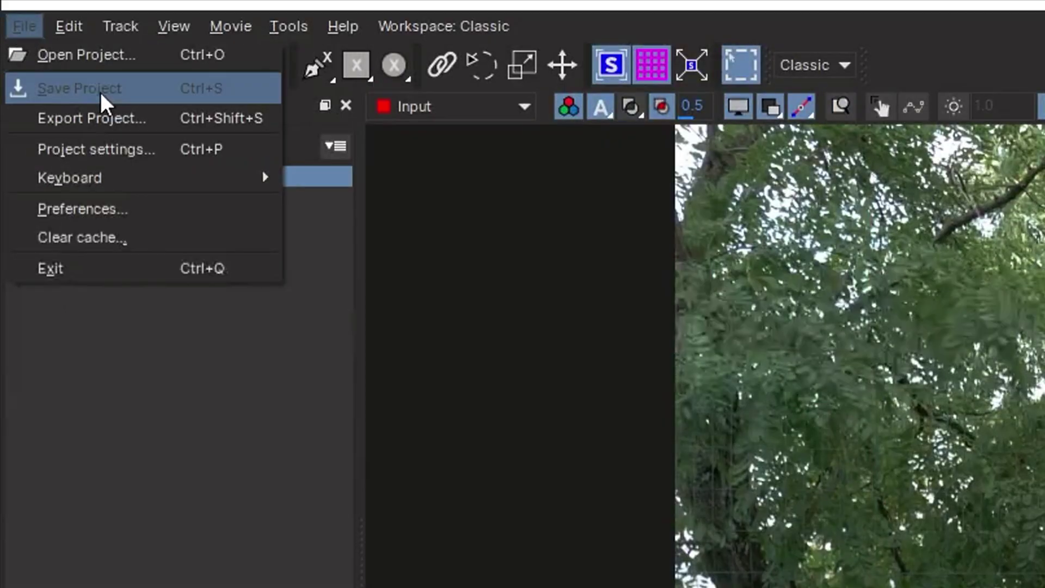
{"action": "left_click", "coordinate": [99, 90]}
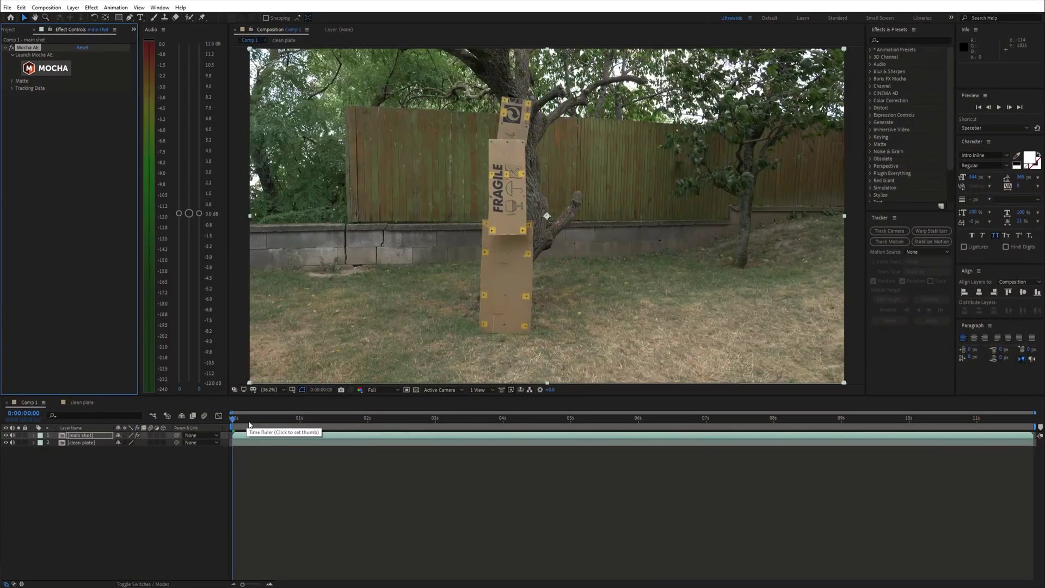
Step: Duplicate the clean plate layer, place the copy above the main shot, and rename it arm
{"action": "left_click", "coordinate": [76, 442]}
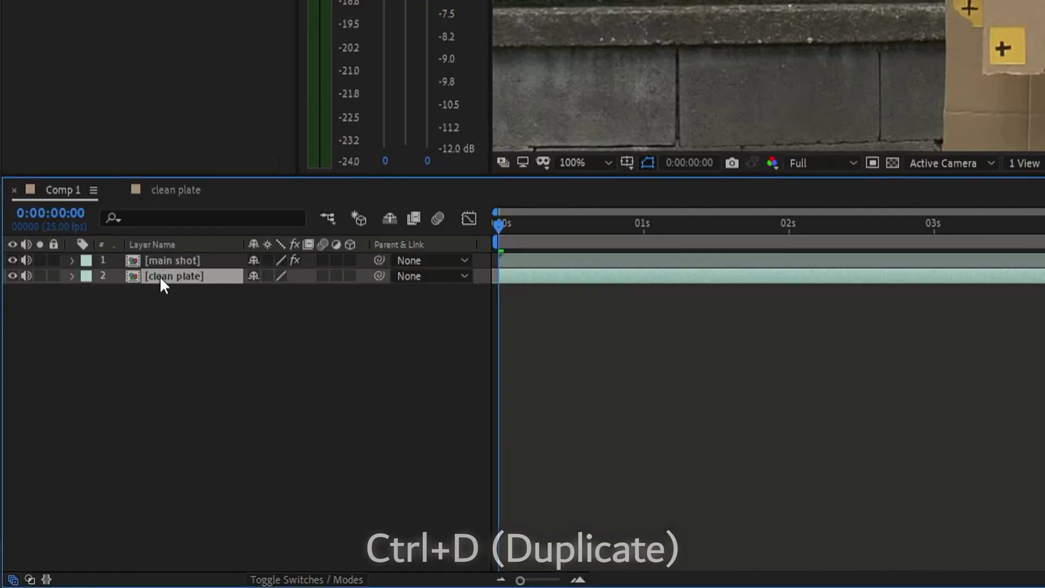
{"action": "key", "text": "ctrl+d"}
{"action": "left_click_drag", "start_coordinate": [161, 275], "coordinate": [176, 259]}
{"action": "key", "text": "Return"}
{"action": "type", "text": "arm"}
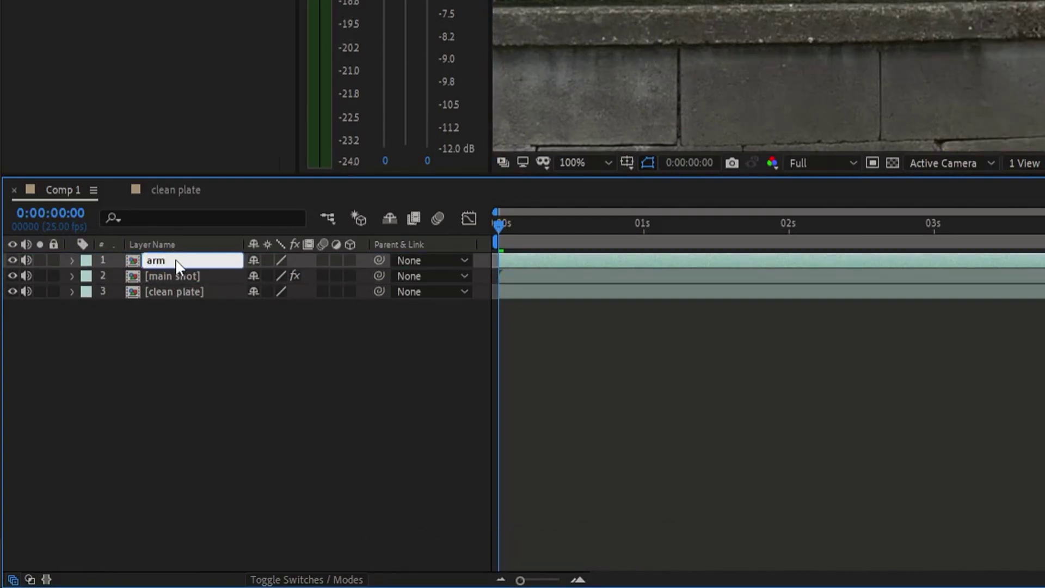
{"action": "key", "text": "Return"}
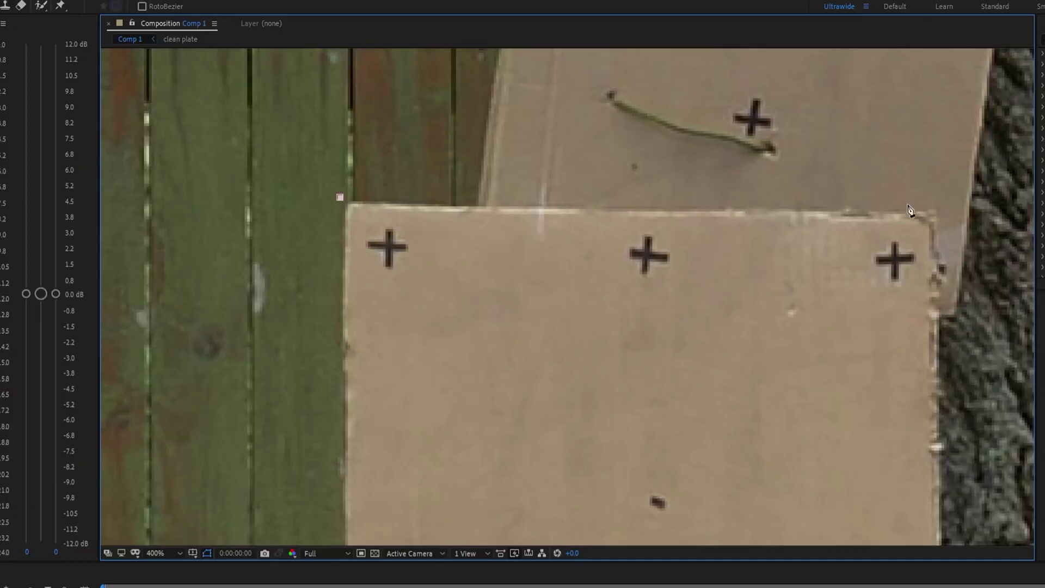
Step: Mask the arm layer with a closed path around the FRAGILE cardboard piece and make the layer visible
{"action": "scroll", "coordinate": [1044, 587], "scroll_direction": "up", "scroll_amount": 4}
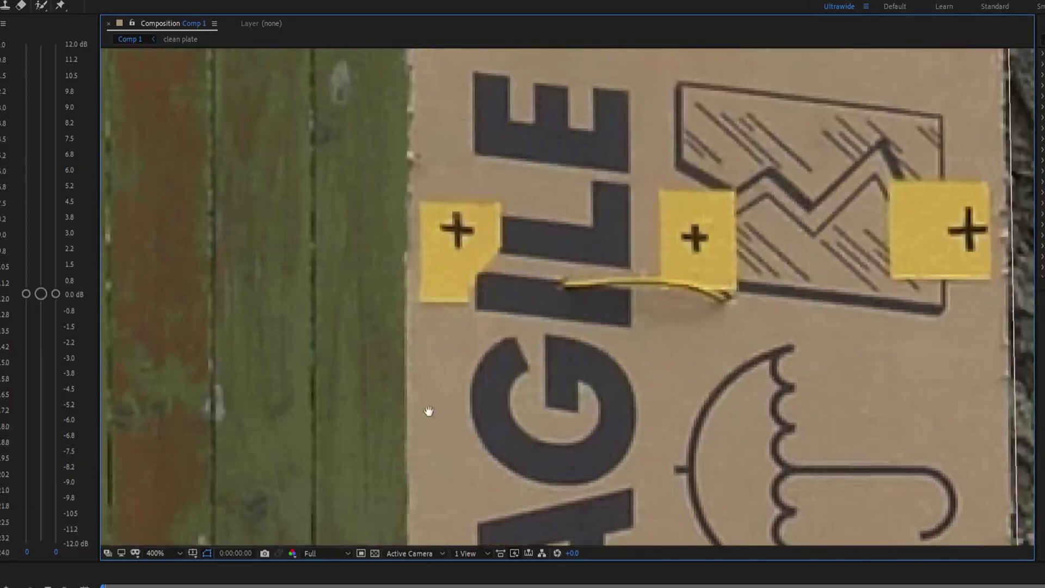
{"action": "left_click", "coordinate": [403, 170]}
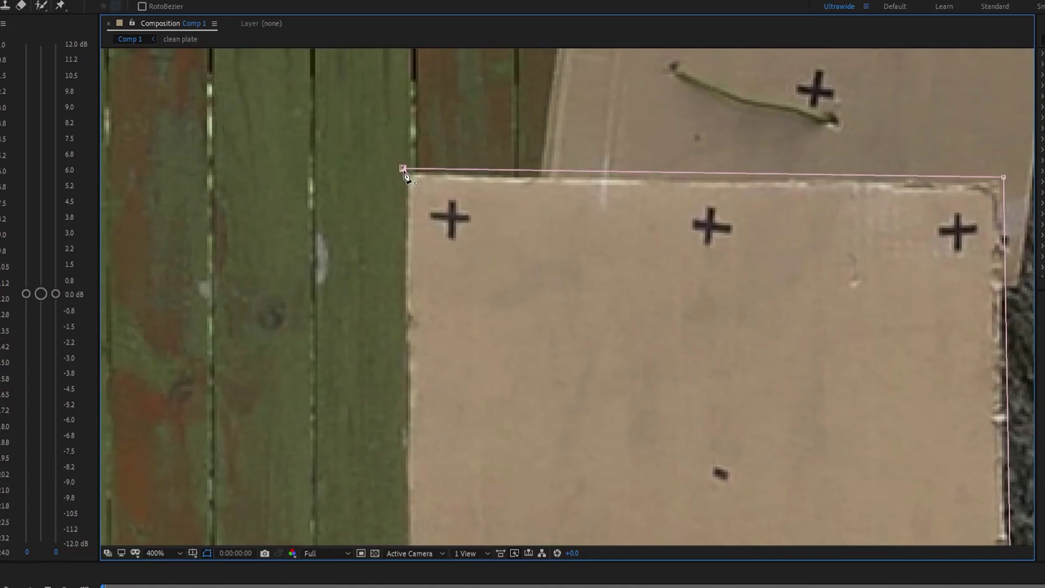
{"action": "scroll", "coordinate": [555, 401], "scroll_direction": "down", "scroll_amount": 6}
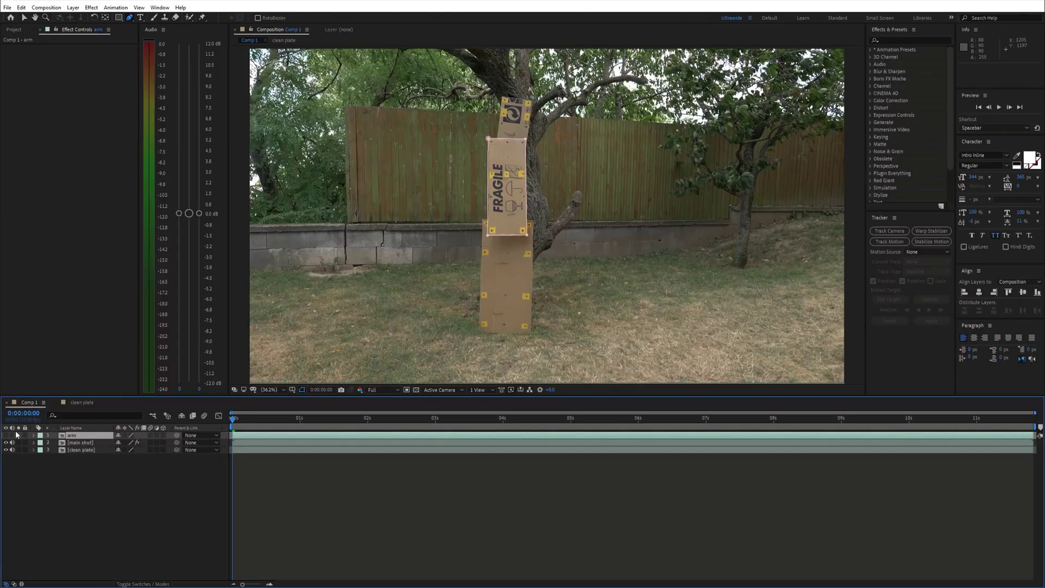
{"action": "left_click", "coordinate": [6, 435]}
Step: Pre-compose the arm layer as arm, moving all attributes into the new composition
{"action": "right_click", "coordinate": [97, 436]}
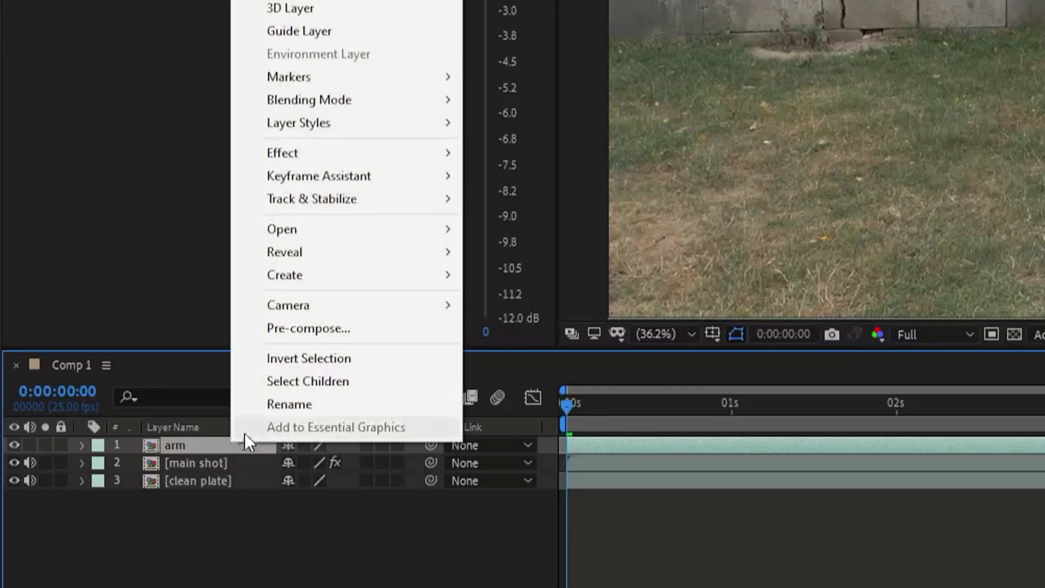
{"action": "left_click", "coordinate": [145, 387]}
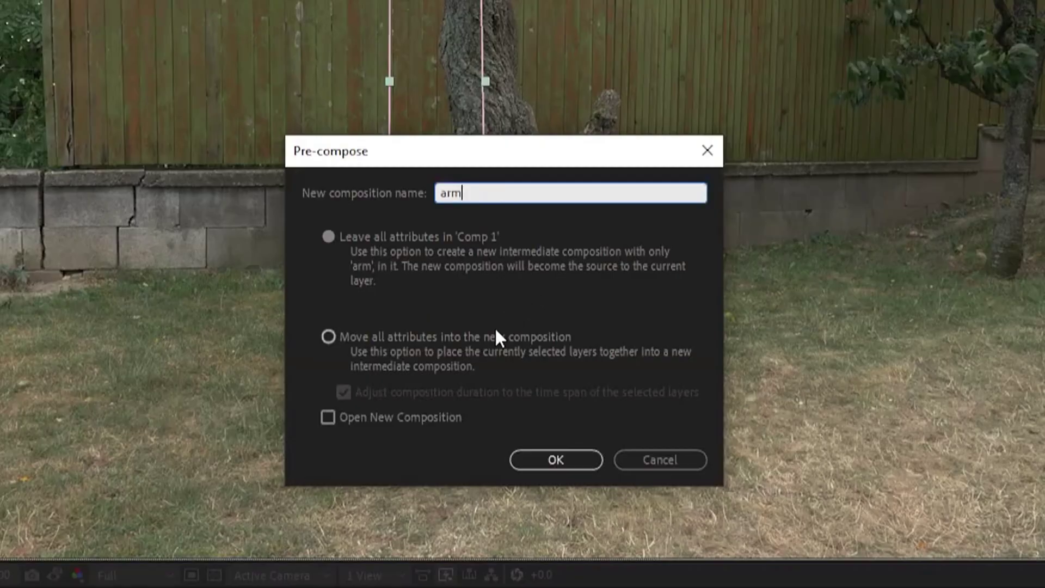
{"action": "left_click", "coordinate": [496, 330]}
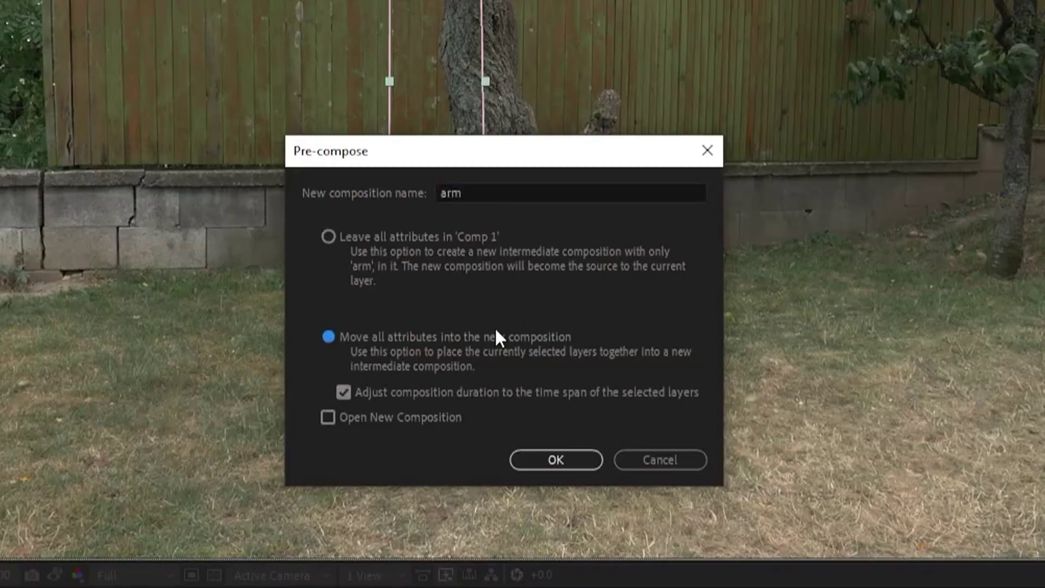
{"action": "left_click", "coordinate": [535, 463]}
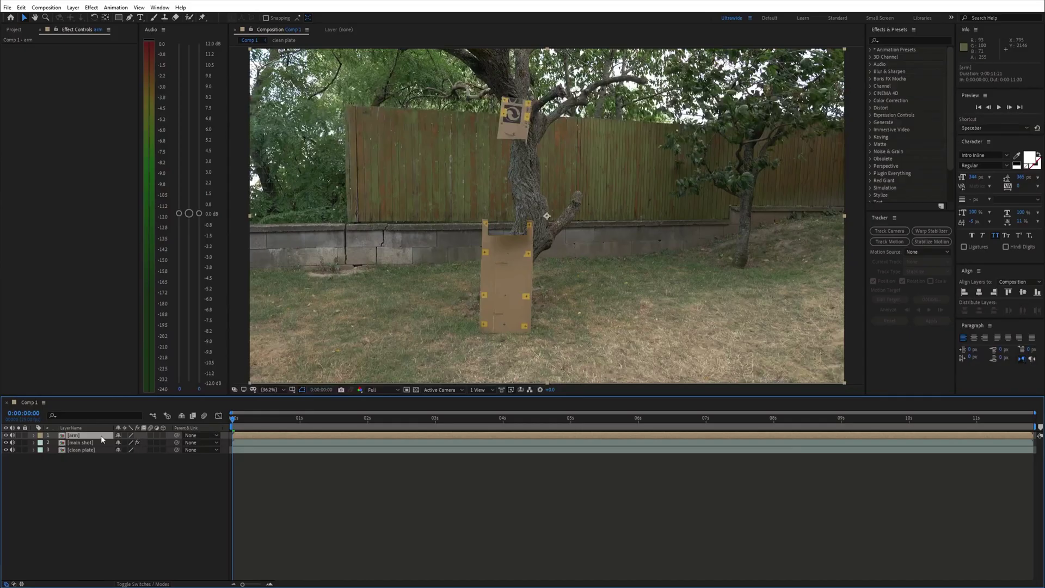
Step: Open the arm composition and crop it to a region of interest drawn tightly around the masked strip
{"action": "double_click", "coordinate": [100, 435]}
{"action": "left_click", "coordinate": [513, 218]}
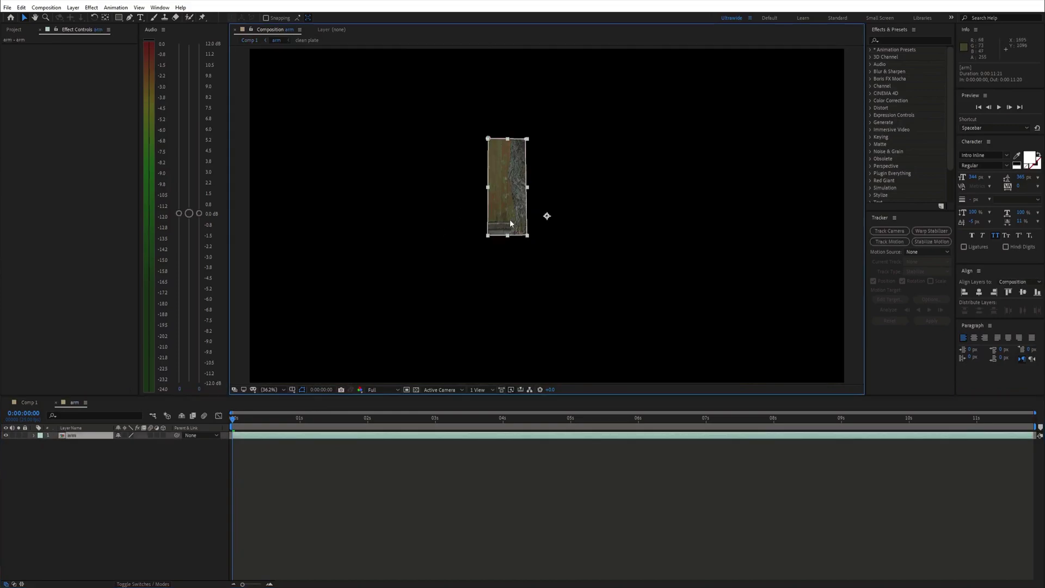
{"action": "key", "text": "comma"}
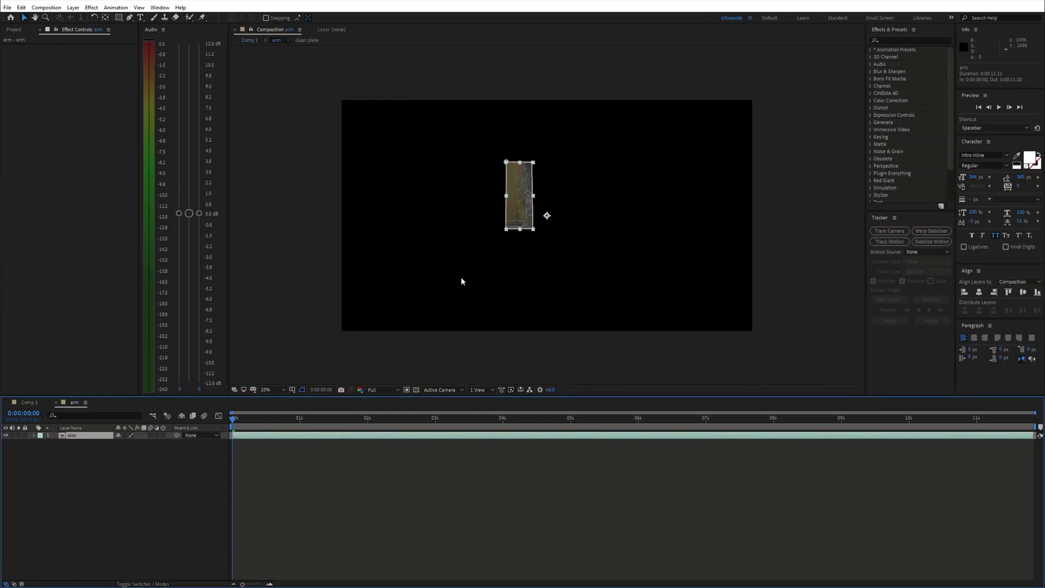
{"action": "key", "text": "period"}
{"action": "left_click_drag", "start_coordinate": [416, 225], "coordinate": [426, 246]}
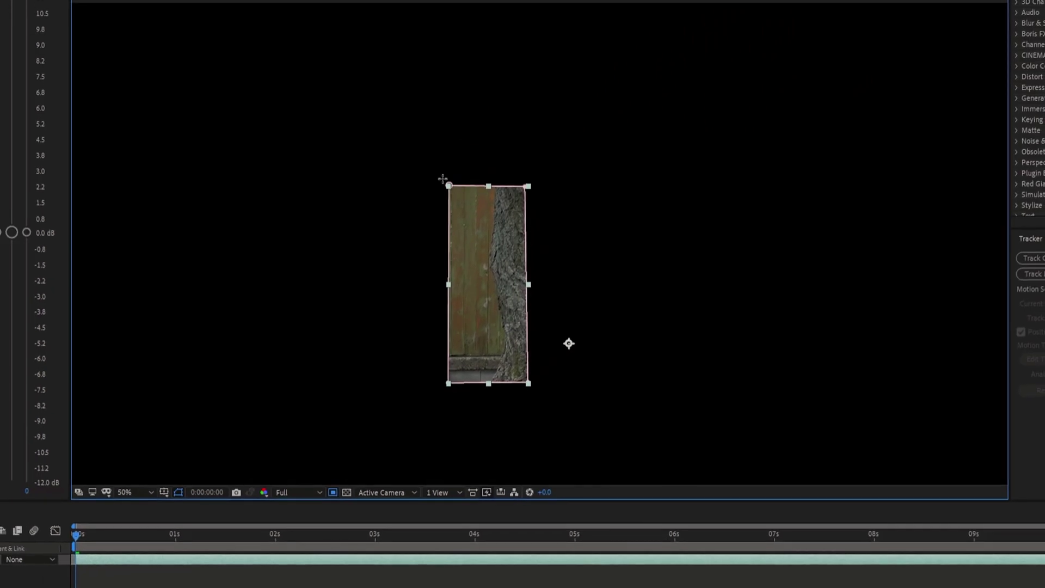
{"action": "left_click_drag", "start_coordinate": [442, 179], "coordinate": [535, 389]}
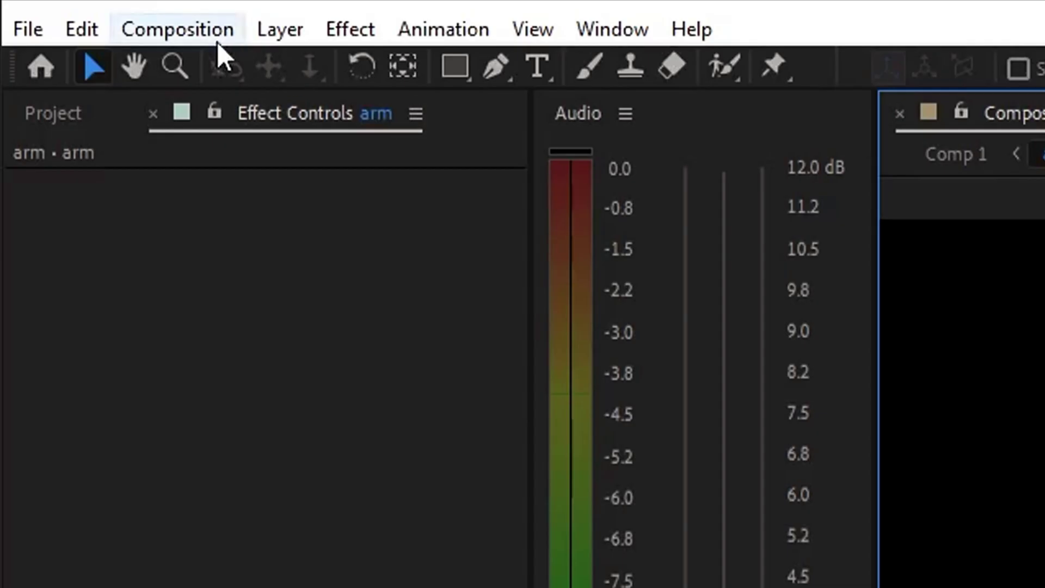
{"action": "left_click", "coordinate": [194, 34]}
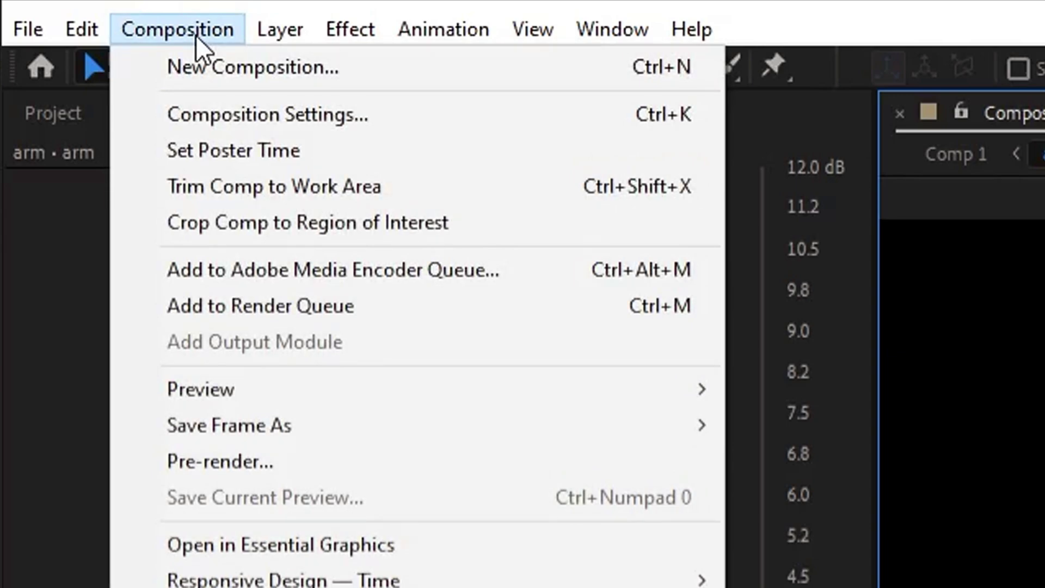
{"action": "left_click", "coordinate": [333, 227]}
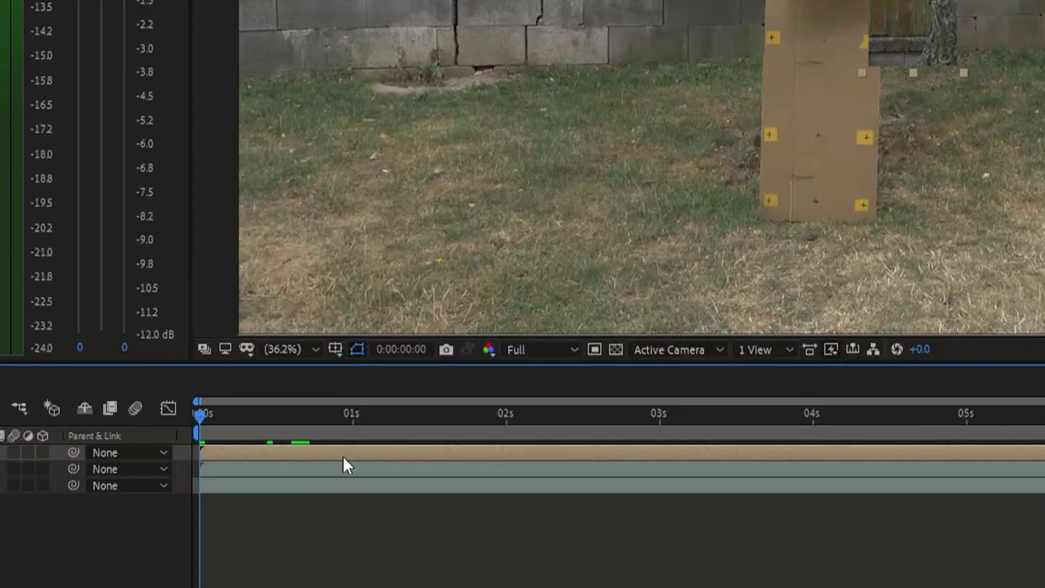
Step: Apply the Corner Pin effect to the cropped arm layer in Comp 1
{"action": "right_click", "coordinate": [295, 436]}
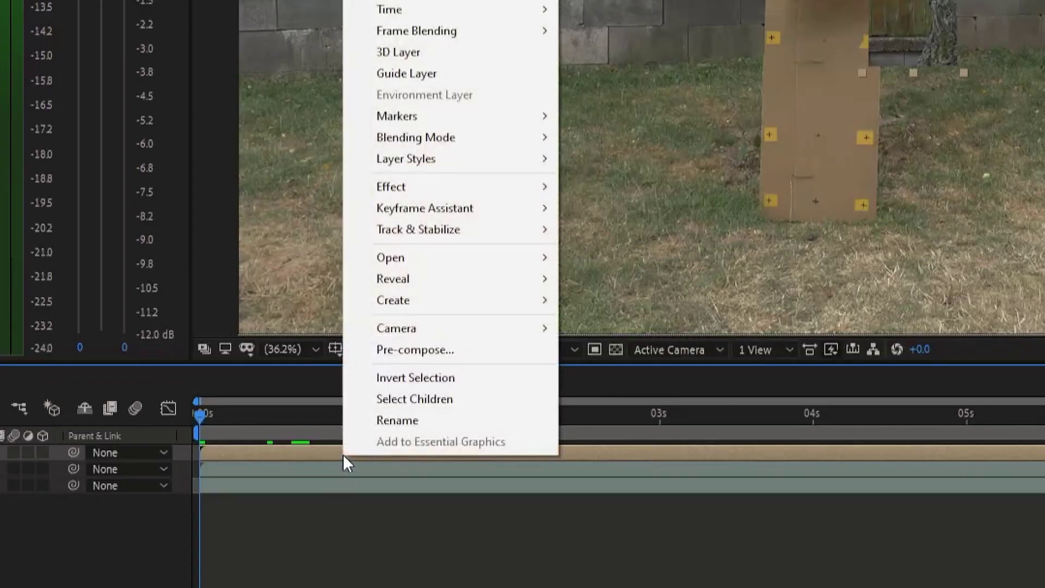
{"action": "left_click", "coordinate": [427, 350]}
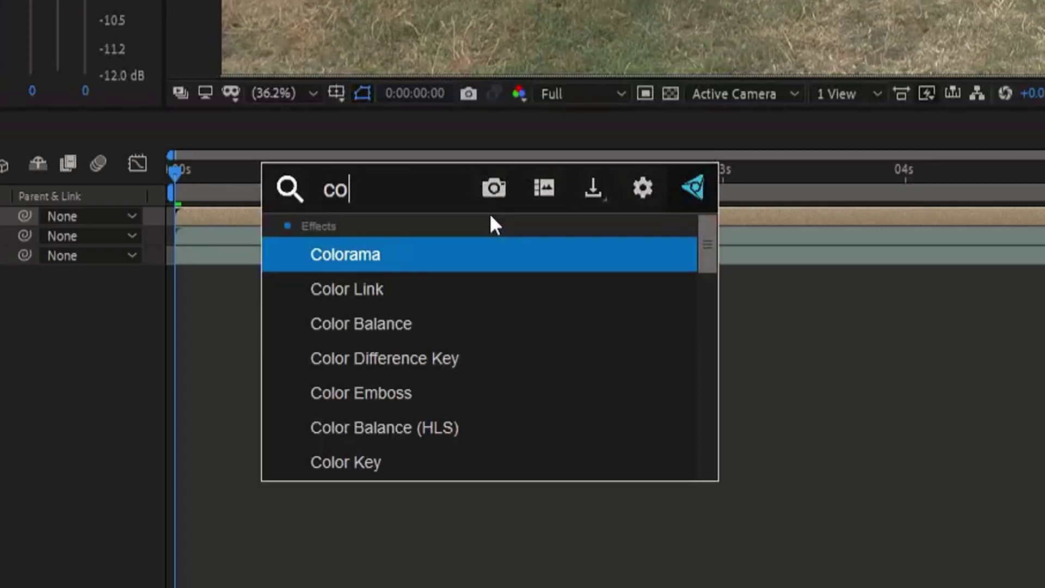
{"action": "type", "text": "rne"}
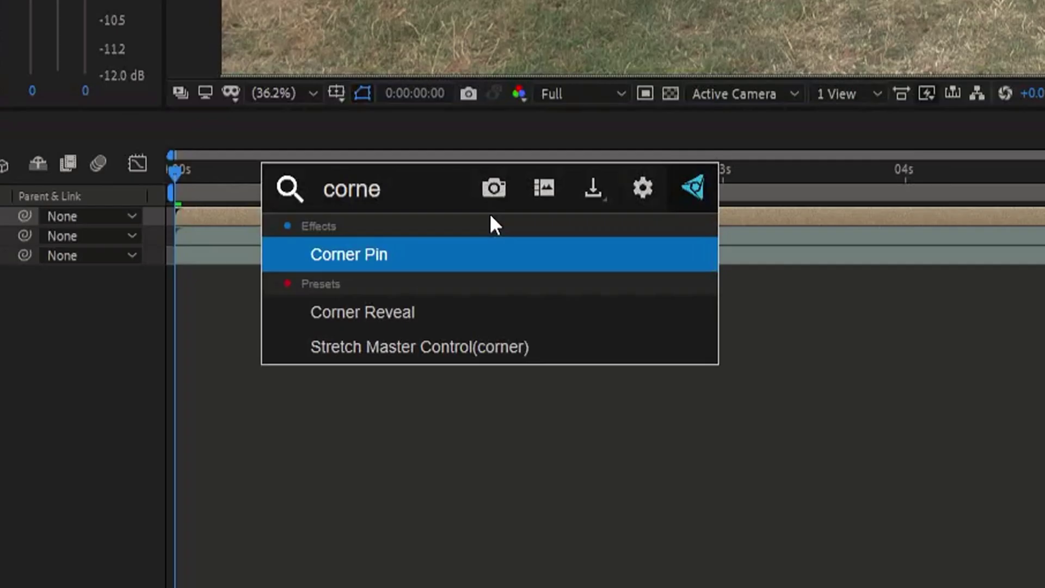
{"action": "key", "text": "Return"}
Step: Stretch the arm layer by its four Corner Pin points until the strip fills the whole Comp 1 frame
{"action": "left_click_drag", "start_coordinate": [526, 169], "coordinate": [249, 55]}
{"action": "key", "text": "comma"}
{"action": "key", "text": "comma"}
{"action": "key", "text": "comma"}
{"action": "left_click_drag", "start_coordinate": [556, 193], "coordinate": [727, 134]}
{"action": "left_click_drag", "start_coordinate": [537, 238], "coordinate": [402, 296]}
{"action": "left_click_drag", "start_coordinate": [556, 238], "coordinate": [697, 294]}
{"action": "key", "text": "period"}
{"action": "key", "text": "period"}
{"action": "key", "text": "period"}
{"action": "left_click_drag", "start_coordinate": [345, 96], "coordinate": [342, 61]}
{"action": "left_click_drag", "start_coordinate": [443, 117], "coordinate": [442, 149]}
{"action": "key", "text": "ctrl+z"}
{"action": "key", "text": "ctrl+z"}
{"action": "key", "text": "comma"}
Step: Pre-compose the corner-pinned arm layer in Comp 1 again under the name arm
{"action": "right_click", "coordinate": [93, 436]}
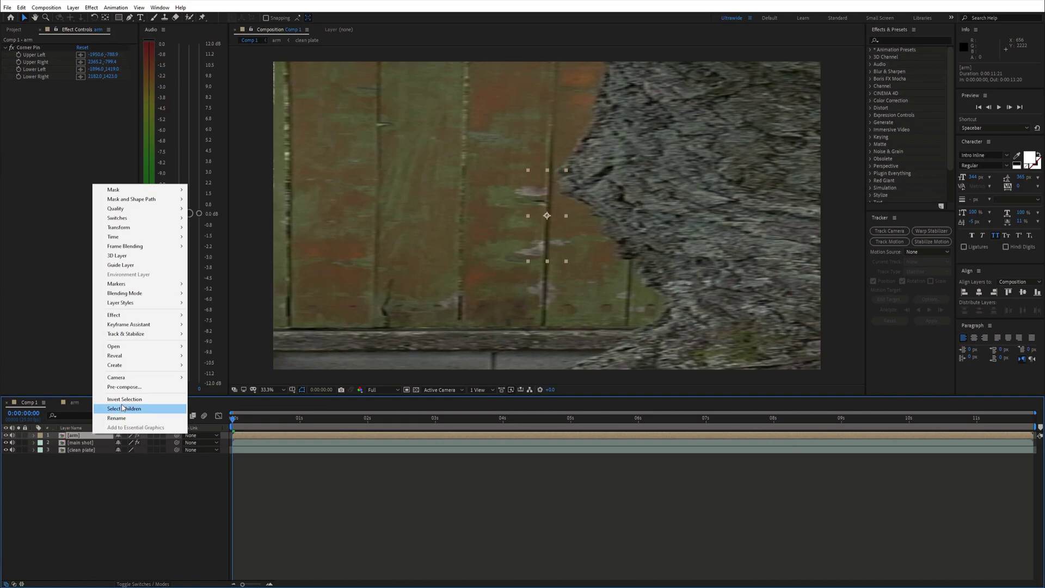
{"action": "left_click", "coordinate": [124, 386]}
{"action": "type", "text": "arm"}
{"action": "key", "text": "Return"}
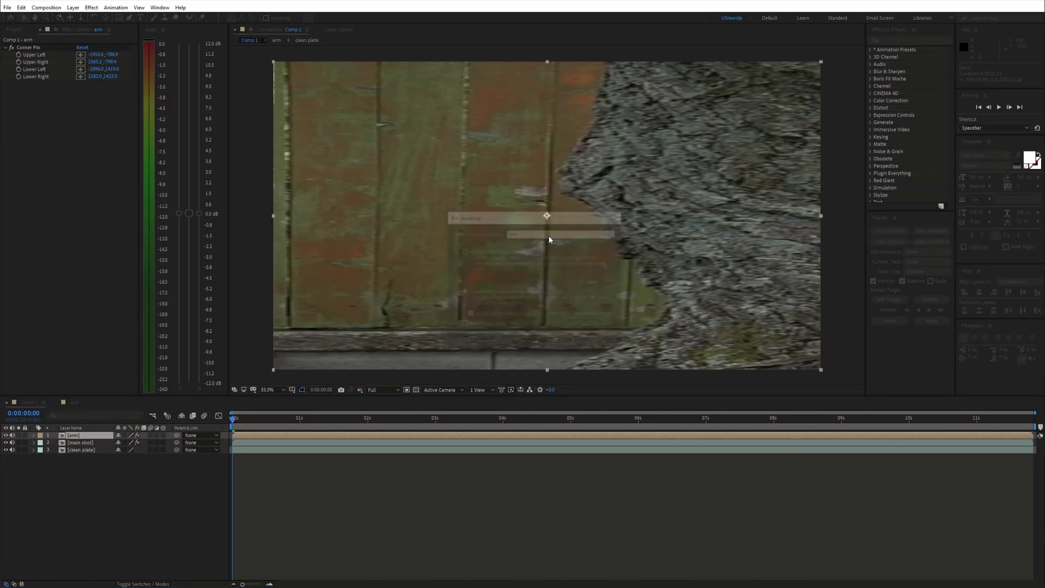
Step: Create Mocha tracking data on the main shot layer from the ARM track
{"action": "left_click", "coordinate": [79, 443]}
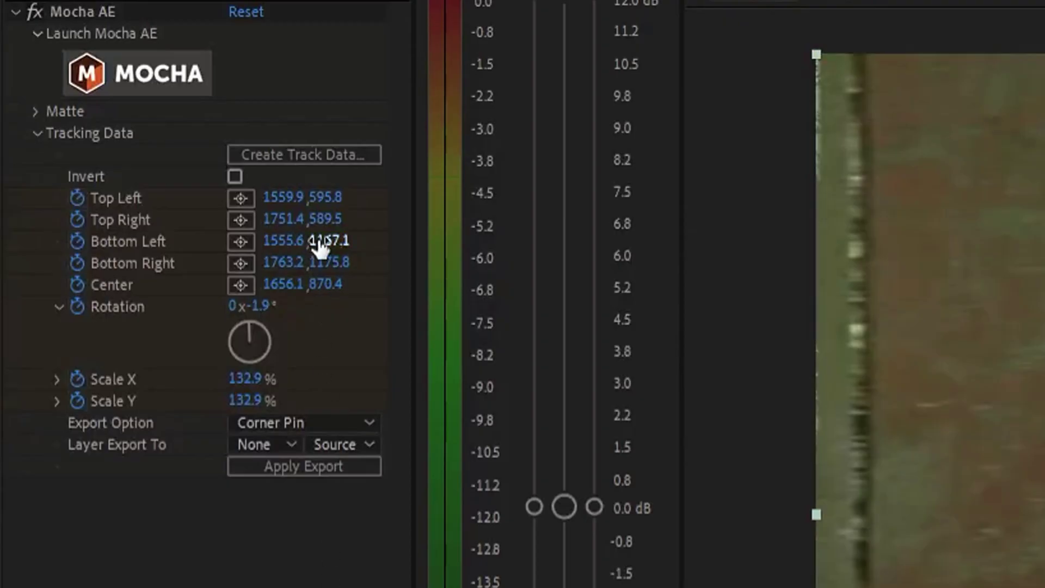
{"action": "left_click", "coordinate": [326, 158]}
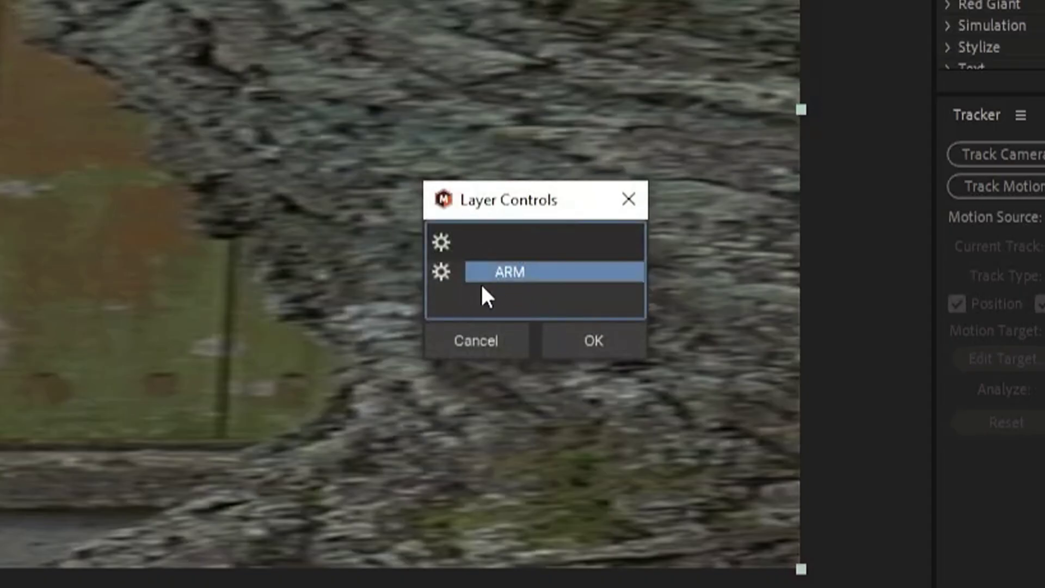
{"action": "left_click", "coordinate": [578, 345]}
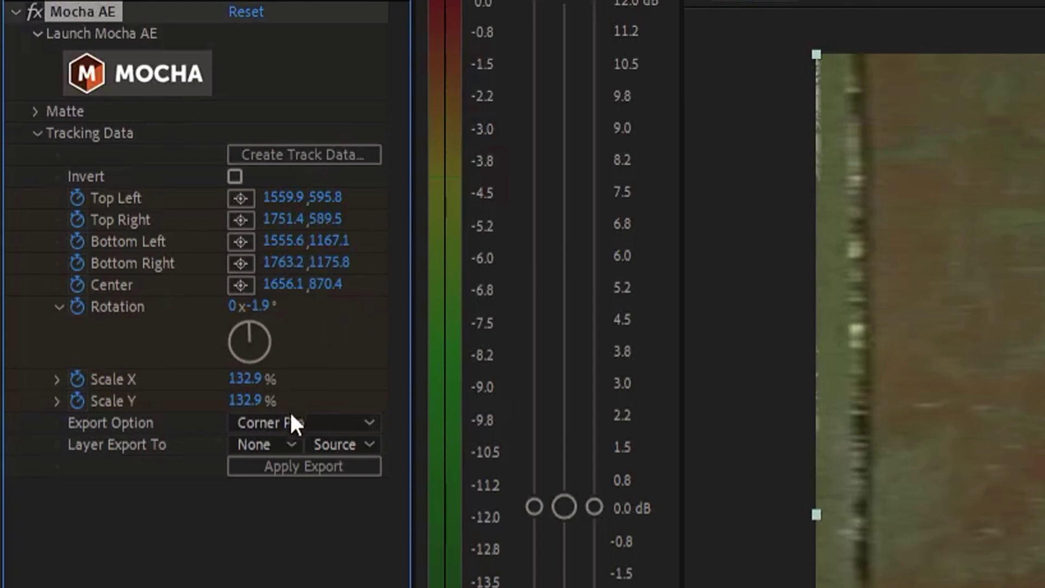
Step: Export the track to the arm layer as Corner Pin (Support Motion Blur) and scrub through the shot to check it
{"action": "left_click", "coordinate": [291, 419]}
{"action": "left_click", "coordinate": [296, 479]}
{"action": "left_click", "coordinate": [274, 449]}
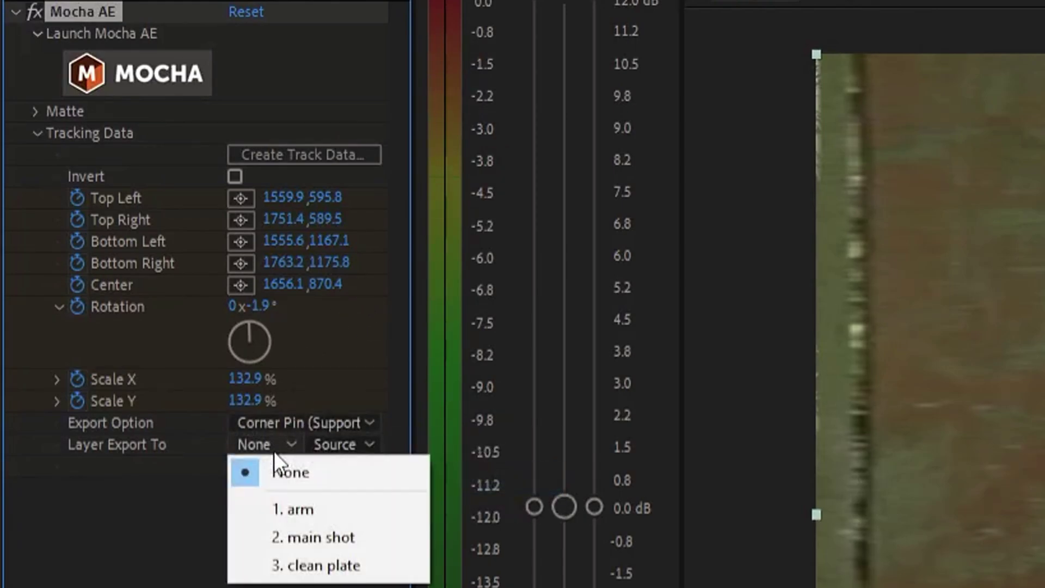
{"action": "left_click", "coordinate": [289, 512]}
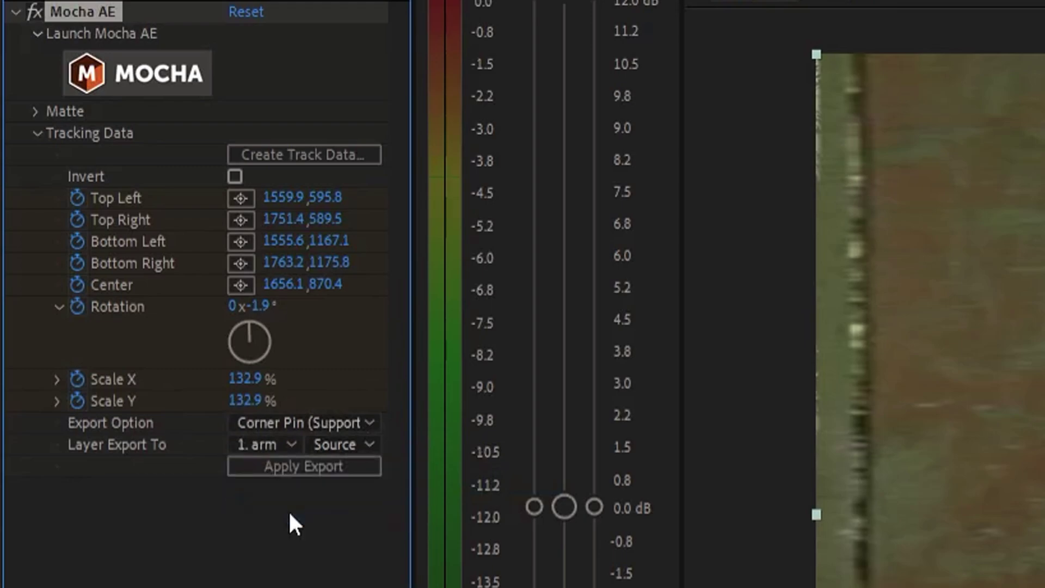
{"action": "left_click", "coordinate": [295, 466]}
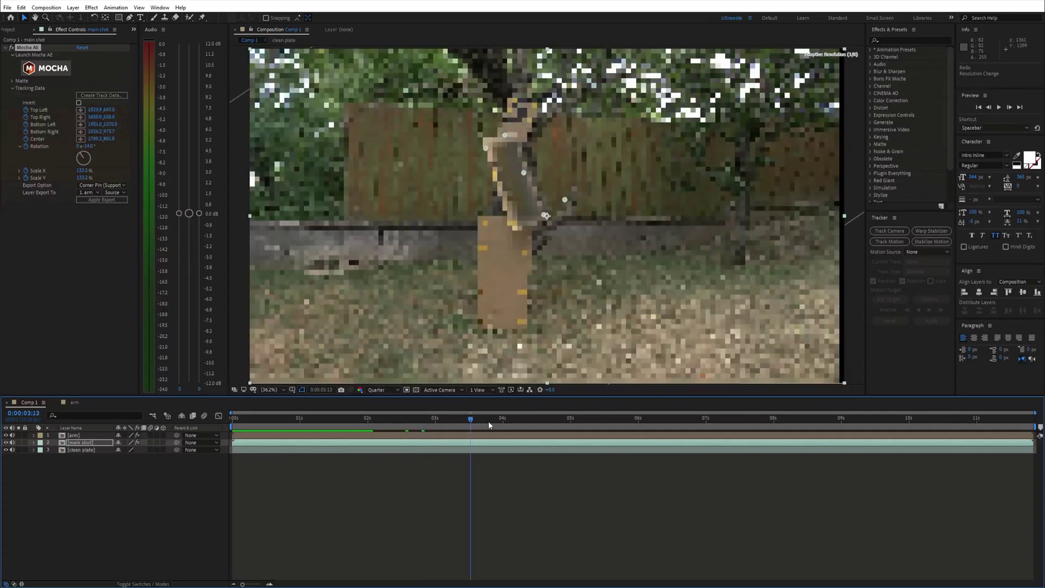
{"action": "left_click_drag", "start_coordinate": [488, 420], "coordinate": [600, 420]}
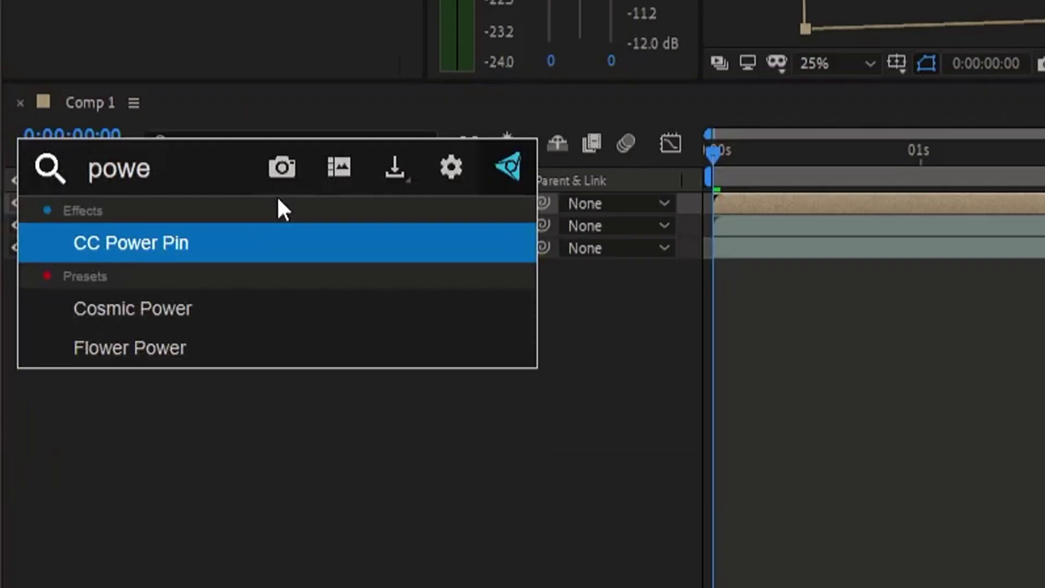
Step: Apply CC Power Pin to the arm layer and pull its corners until the patch lines up with the background
{"action": "type", "text": "r"}
{"action": "key", "text": "Return"}
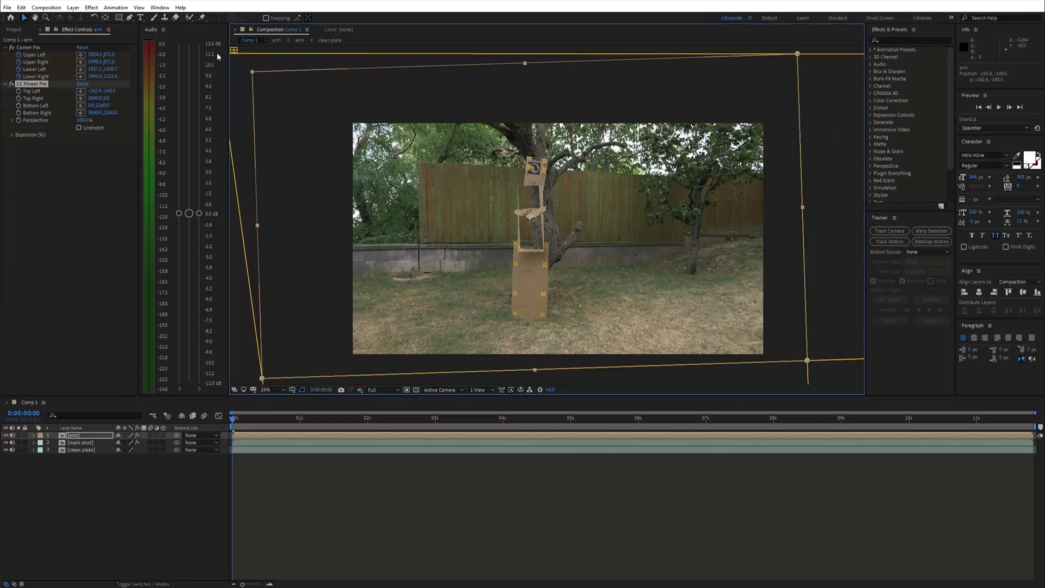
{"action": "left_click_drag", "start_coordinate": [226, 39], "coordinate": [483, 262]}
{"action": "left_click_drag", "start_coordinate": [311, 278], "coordinate": [410, 273]}
{"action": "left_click_drag", "start_coordinate": [319, 310], "coordinate": [308, 315]}
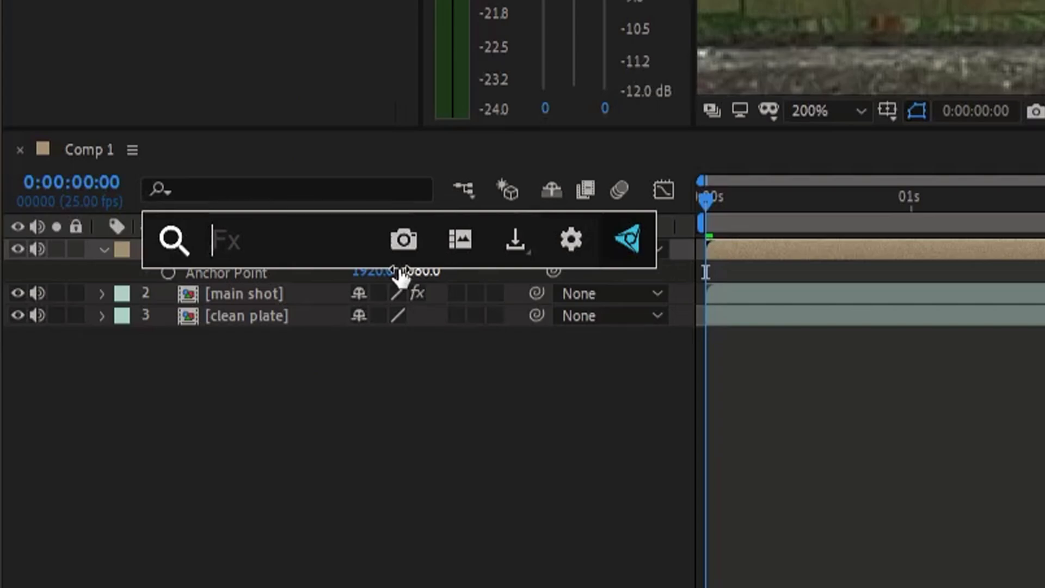
Step: Apply the Transform effect to the arm layer and widen the patch to a non-uniform Scale Width of 104
{"action": "type", "text": "trans"}
{"action": "key", "text": "Return"}
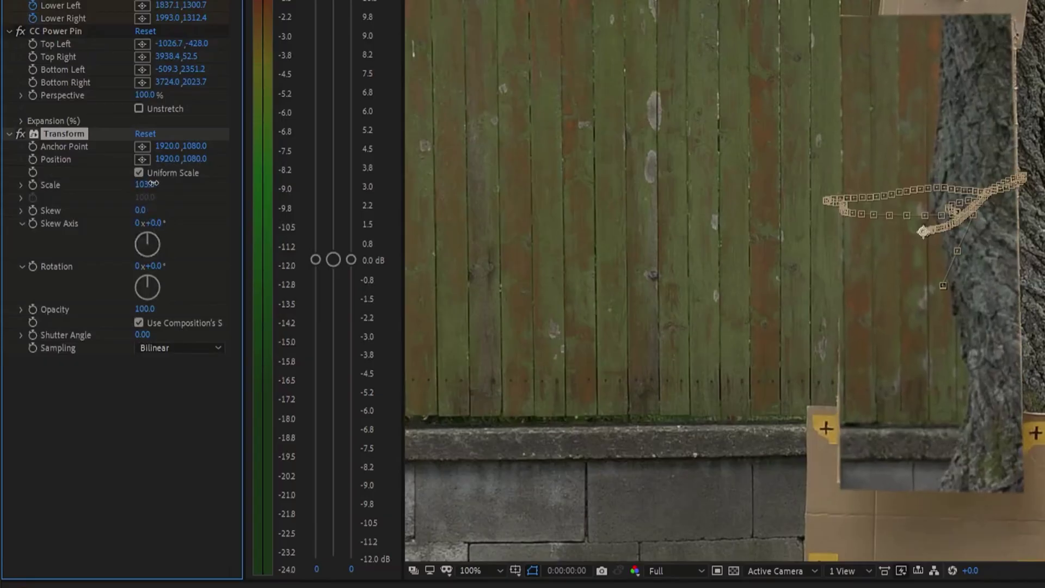
{"action": "left_click_drag", "start_coordinate": [152, 183], "coordinate": [151, 189]}
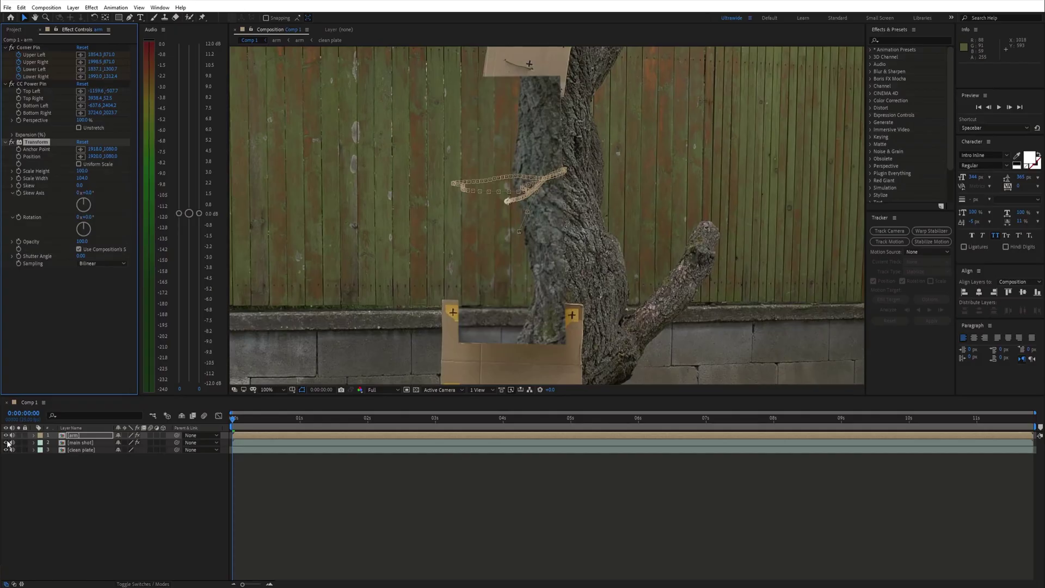
Step: Hide the main shot layer and toggle the arm layer's visibility to compare the patch with the clean plate
{"action": "left_click", "coordinate": [7, 443]}
{"action": "left_click", "coordinate": [6, 435]}
{"action": "left_click", "coordinate": [7, 435]}
{"action": "left_click", "coordinate": [7, 435]}
{"action": "left_click", "coordinate": [6, 435]}
{"action": "left_click", "coordinate": [7, 435]}
{"action": "left_click", "coordinate": [6, 435]}
{"action": "left_click", "coordinate": [7, 435]}
{"action": "left_click", "coordinate": [6, 435]}
Step: Move the arm composition's Lower Right Corner Pin point to about 2167, 1417 and recheck the patch against the clean plate in Comp 1
{"action": "double_click", "coordinate": [62, 435]}
{"action": "left_click_drag", "start_coordinate": [684, 269], "coordinate": [686, 272]}
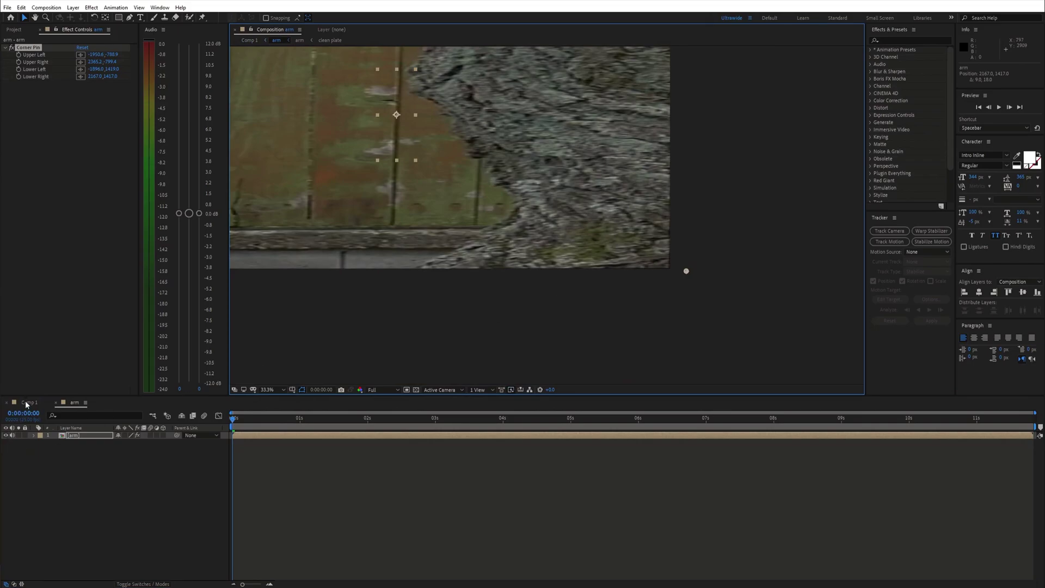
{"action": "left_click", "coordinate": [29, 402]}
{"action": "left_click", "coordinate": [7, 435]}
{"action": "left_click", "coordinate": [6, 436]}
{"action": "left_click", "coordinate": [7, 436]}
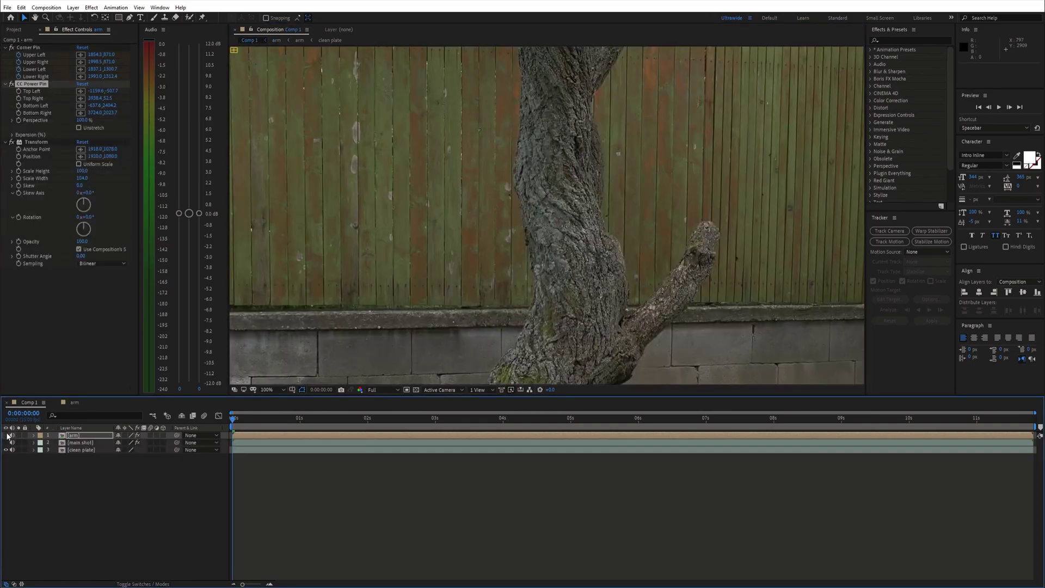
{"action": "left_click", "coordinate": [7, 435]}
Step: Keyframe the arm layer's Opacity around the one-second mark, starting from 0%, and scrub across the fade
{"action": "key", "text": "t"}
{"action": "left_click_drag", "start_coordinate": [233, 417], "coordinate": [278, 422]}
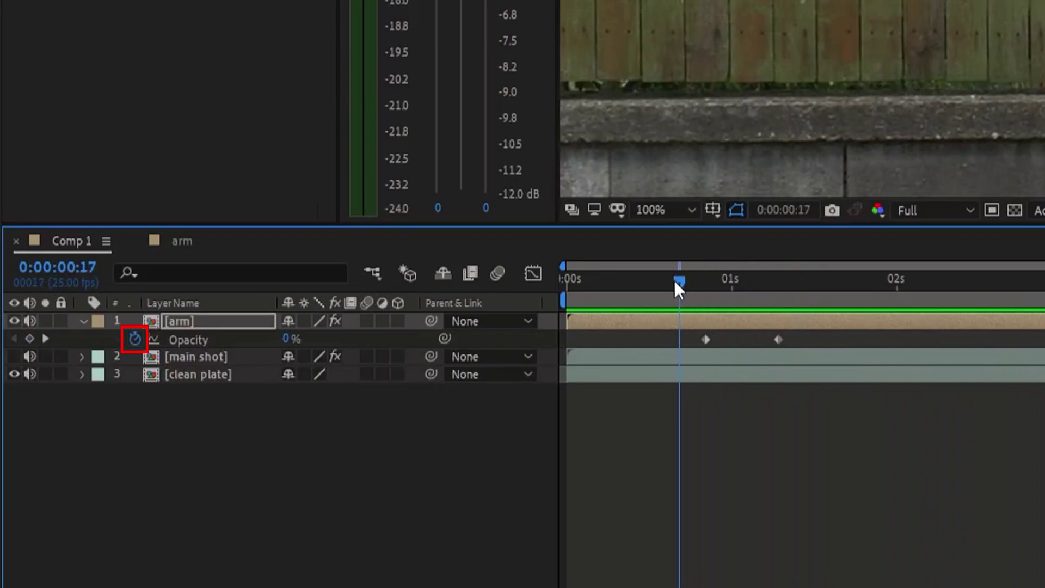
{"action": "left_click_drag", "start_coordinate": [703, 286], "coordinate": [660, 294]}
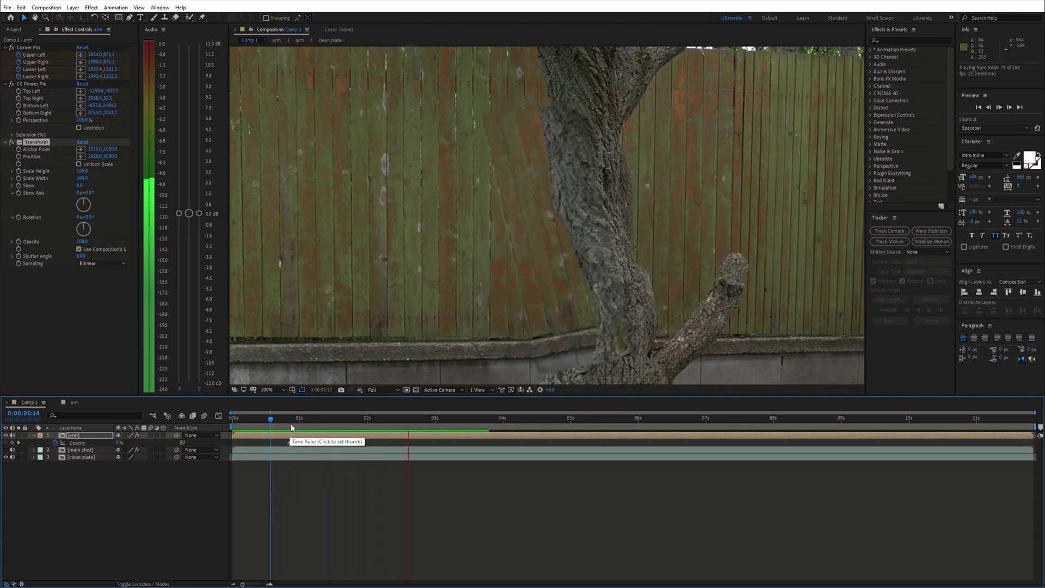
Step: Apply a second CC Power Pin to the arm layer and enable keyframing on its four corners at 0:00:01:07
{"action": "left_click_drag", "start_coordinate": [328, 420], "coordinate": [319, 420]}
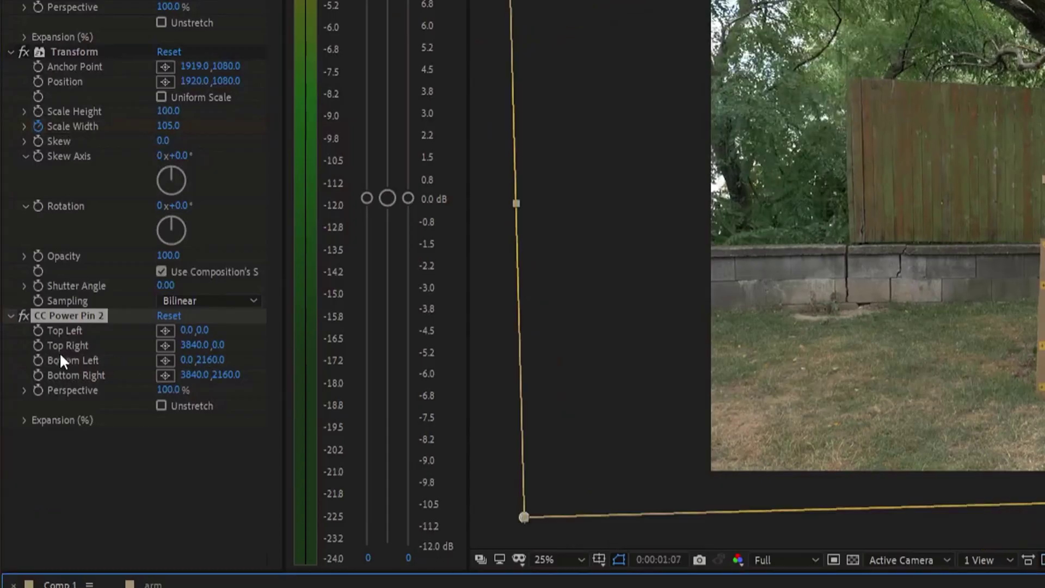
{"action": "left_click", "coordinate": [38, 331]}
{"action": "left_click", "coordinate": [38, 345]}
{"action": "left_click", "coordinate": [38, 360]}
{"action": "left_click", "coordinate": [38, 375]}
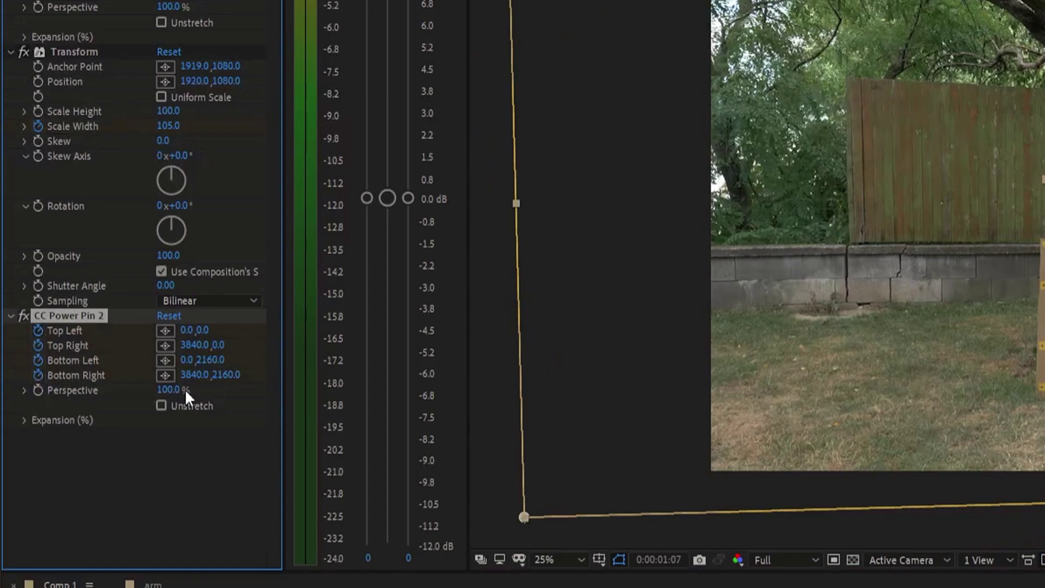
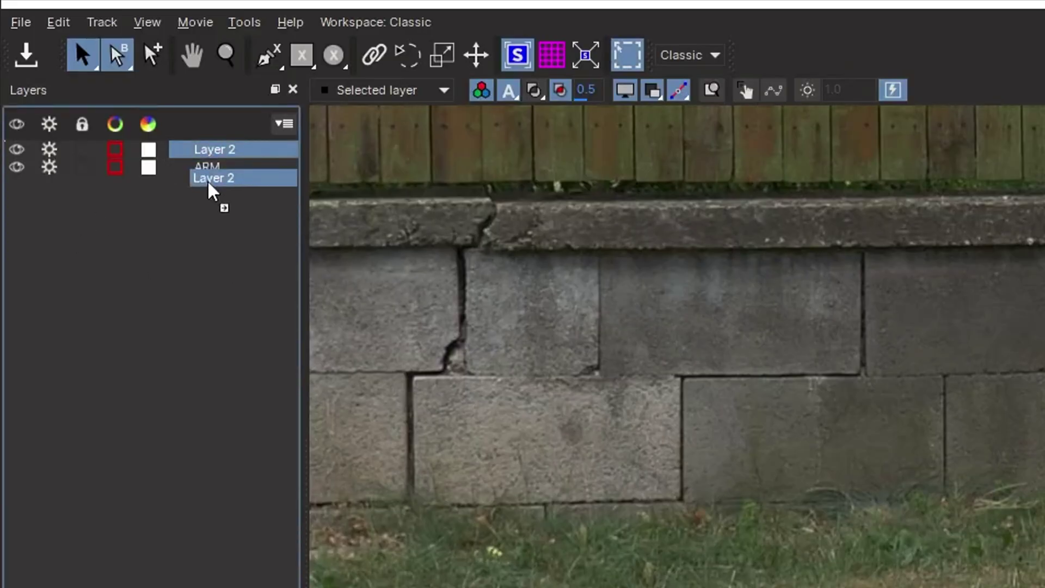
Step: In Mocha, move Layer 2 below ARM, include Perspective motion, and track the lower cardboard piece forward until it turns edge-on
{"action": "left_click_drag", "start_coordinate": [212, 192], "coordinate": [220, 168]}
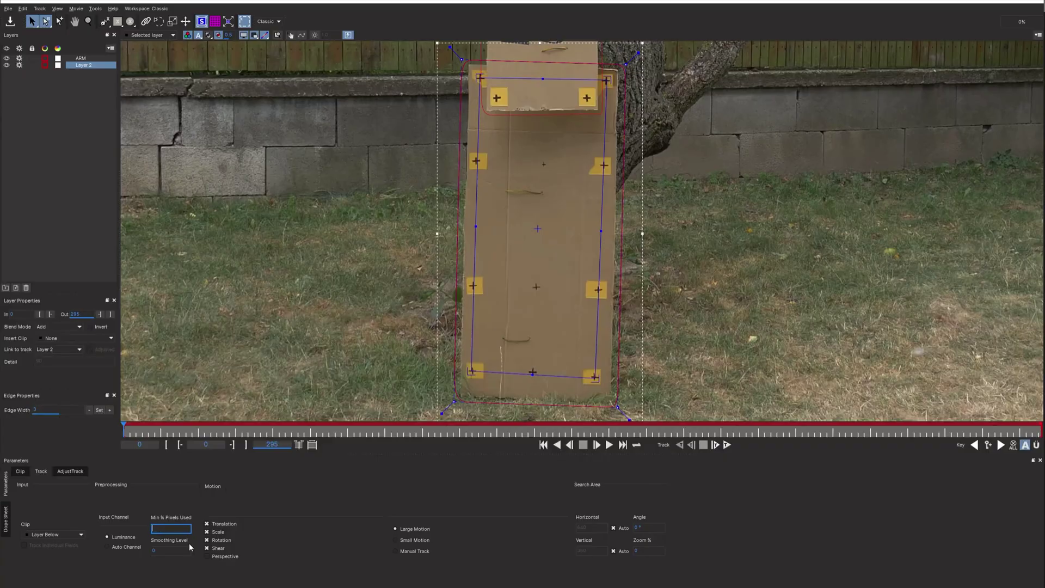
{"action": "left_click", "coordinate": [207, 555]}
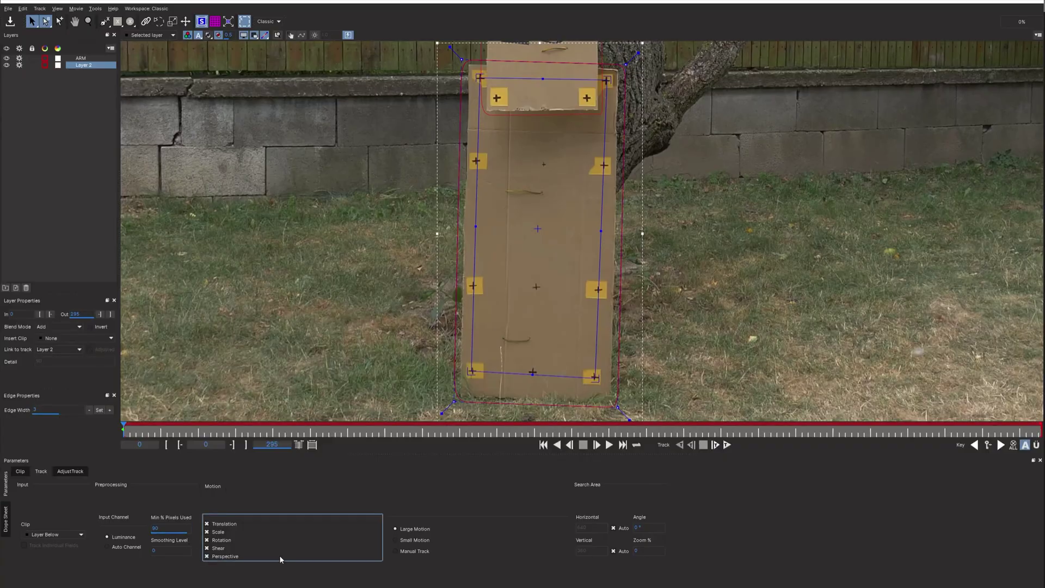
{"action": "left_click", "coordinate": [726, 446]}
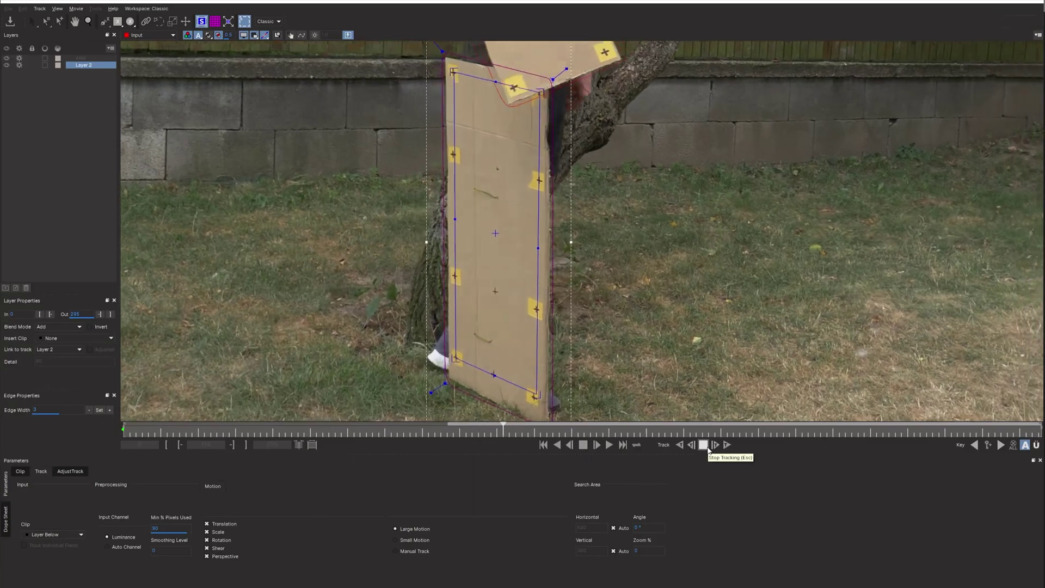
{"action": "left_click", "coordinate": [703, 445]}
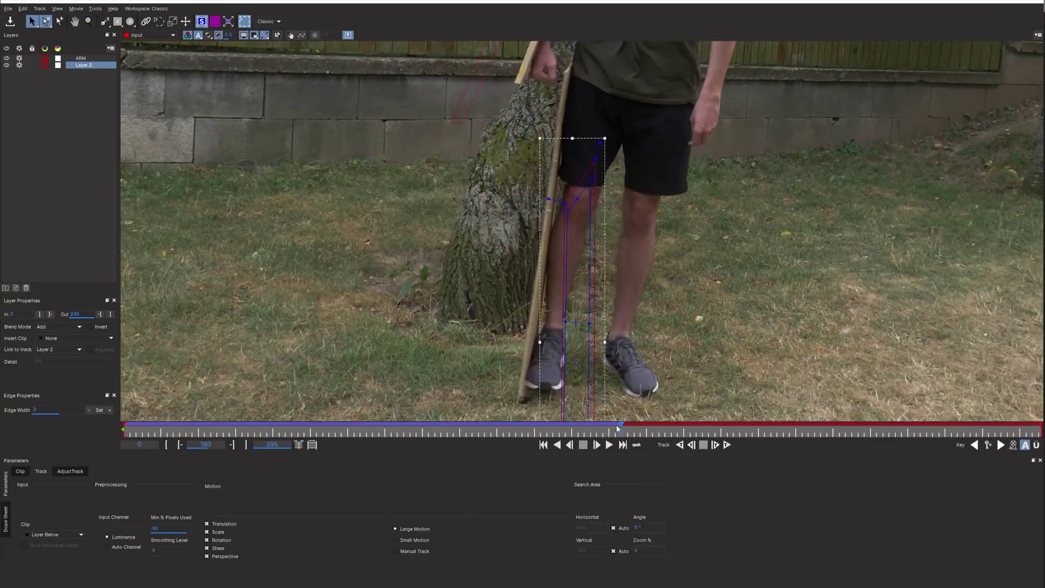
Step: Correct Layer 2's drift with AdjustTrack by realigning the reference points to the cross markers, and save the Mocha project
{"action": "left_click", "coordinate": [71, 471]}
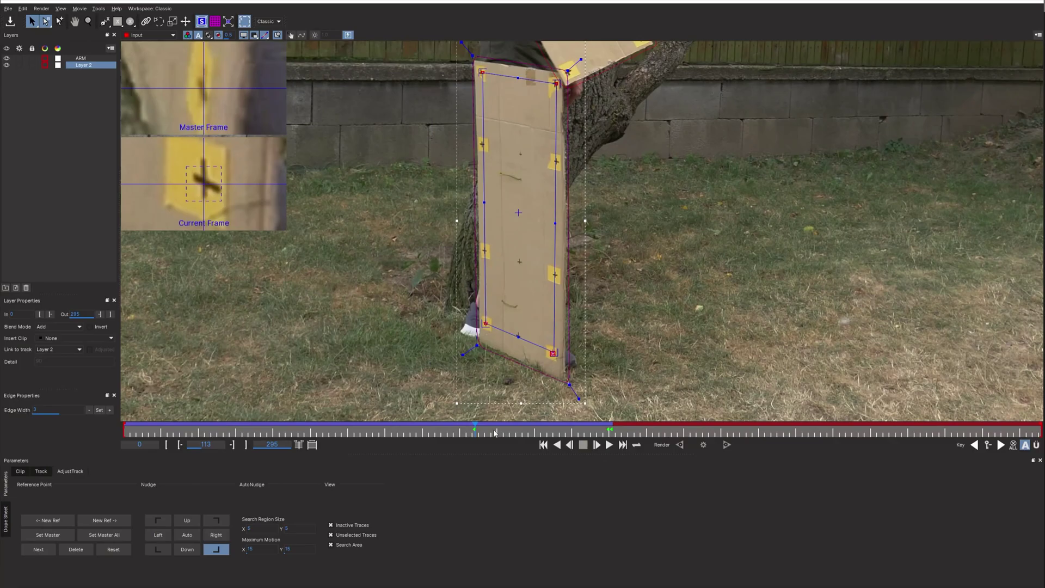
{"action": "left_click", "coordinate": [563, 93]}
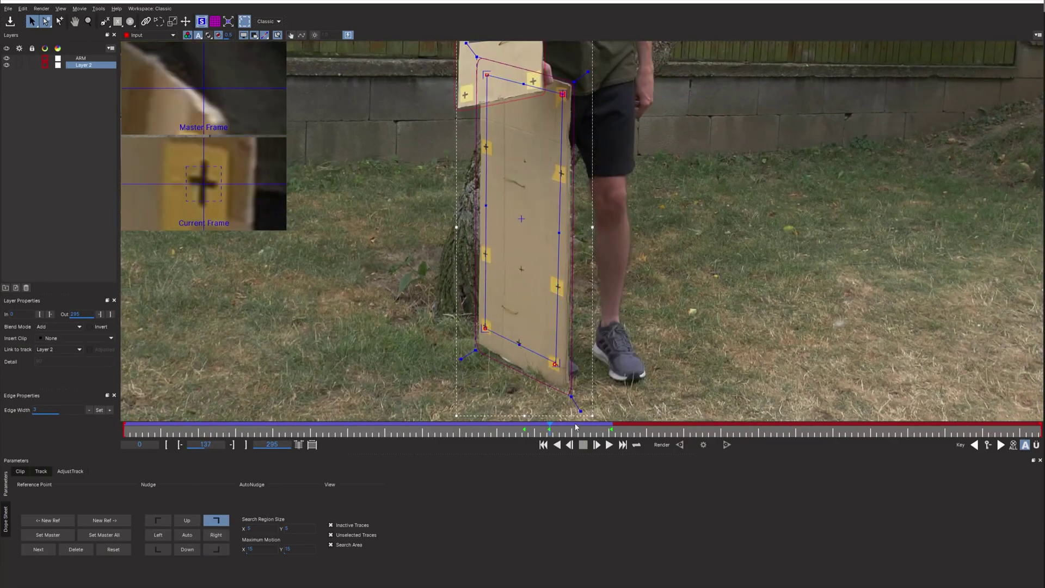
{"action": "left_click", "coordinate": [8, 8]}
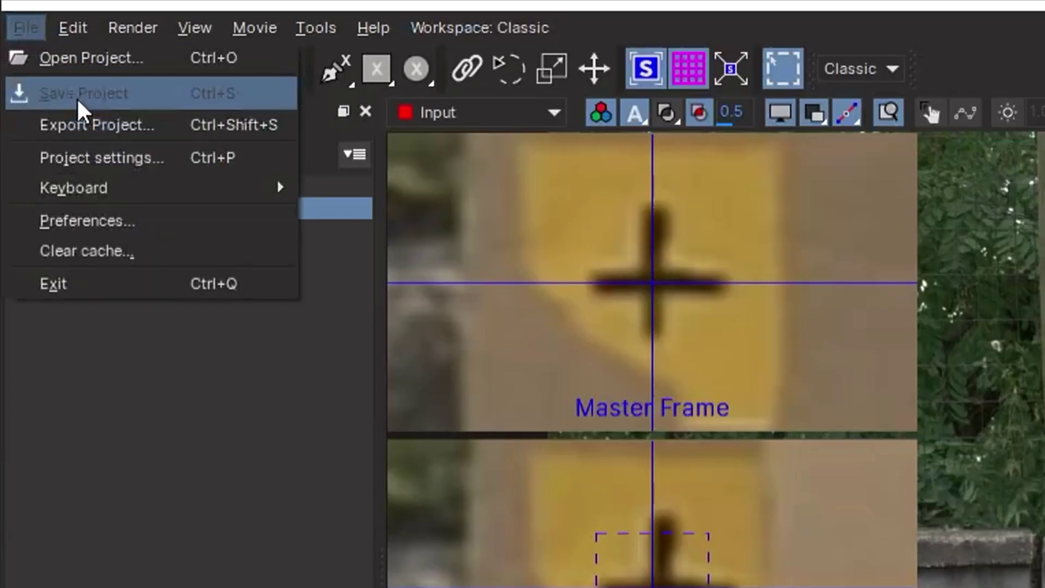
{"action": "left_click", "coordinate": [79, 97]}
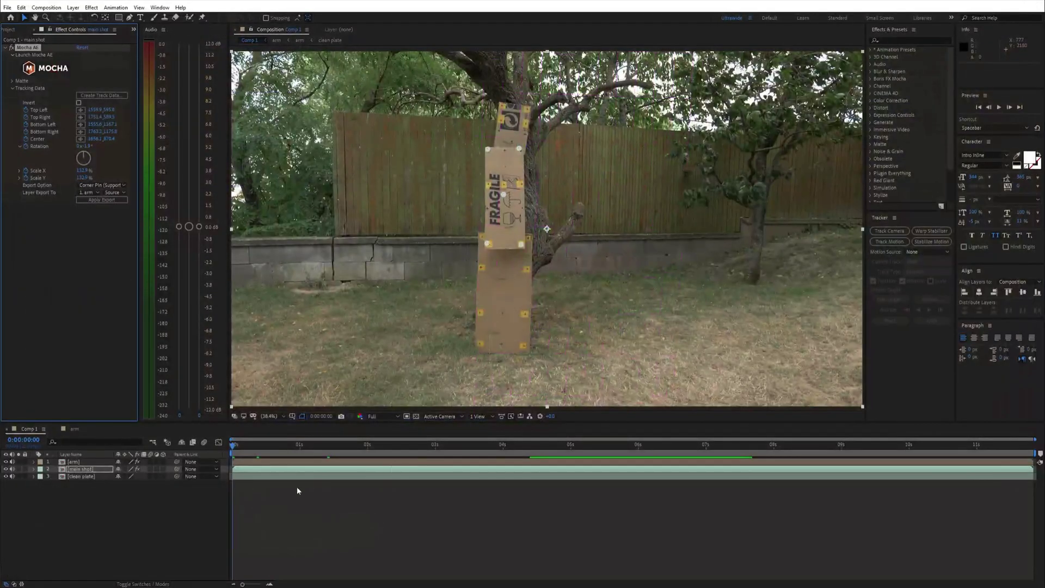
Step: Duplicate the clean plate layer to the top of Comp 1 as leg and mask it around the lower cardboard piece
{"action": "left_click", "coordinate": [81, 476]}
{"action": "key", "text": "ctrl+d"}
{"action": "left_click_drag", "start_coordinate": [80, 476], "coordinate": [77, 464]}
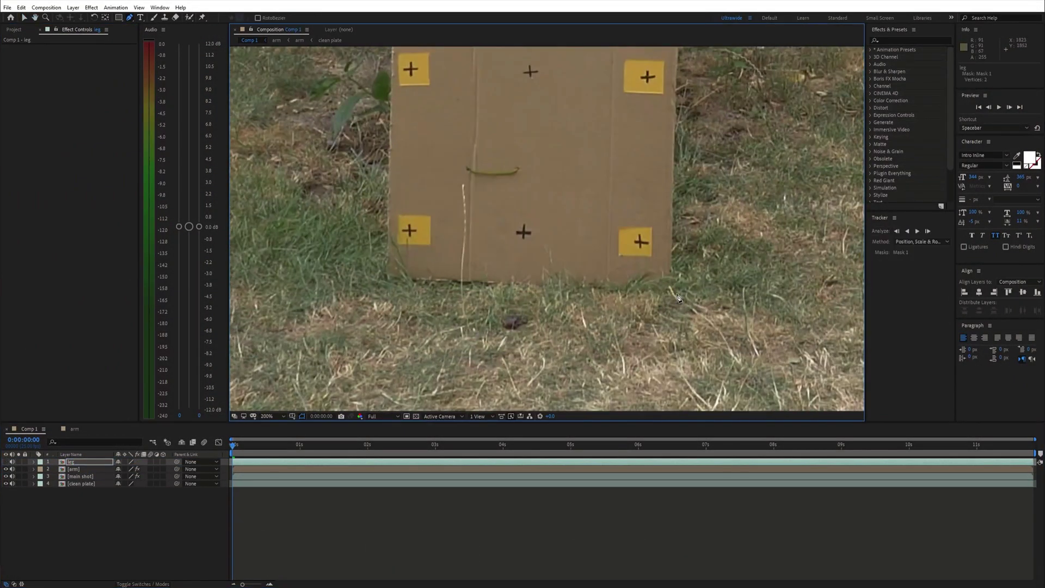
{"action": "key", "text": "shift+slash"}
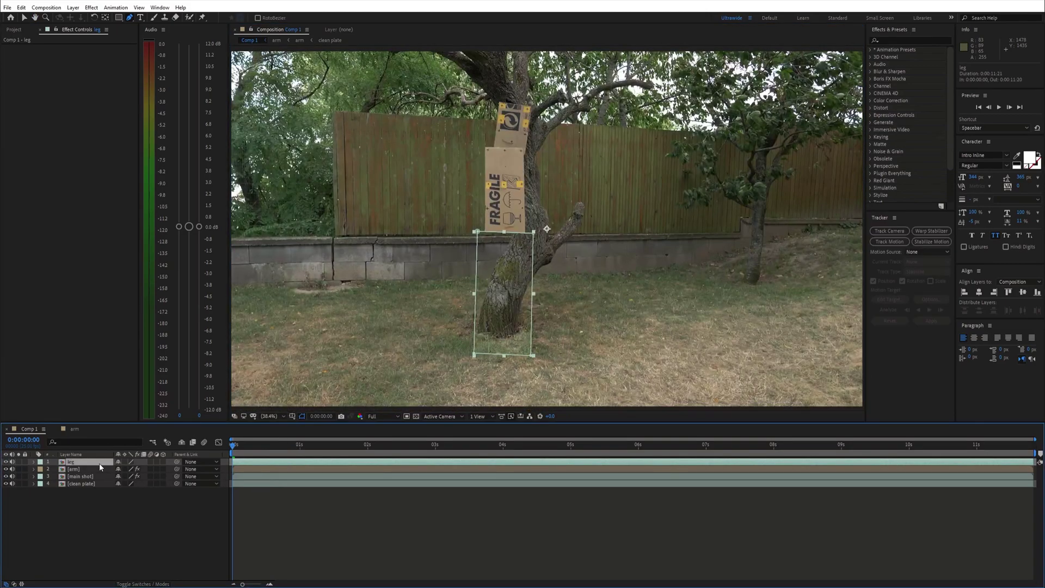
Step: Pre-compose the leg layer and crop its composition to a region of interest drawn tightly around the masked trunk
{"action": "right_click", "coordinate": [99, 461]}
{"action": "left_click", "coordinate": [141, 415]}
{"action": "left_click", "coordinate": [558, 344]}
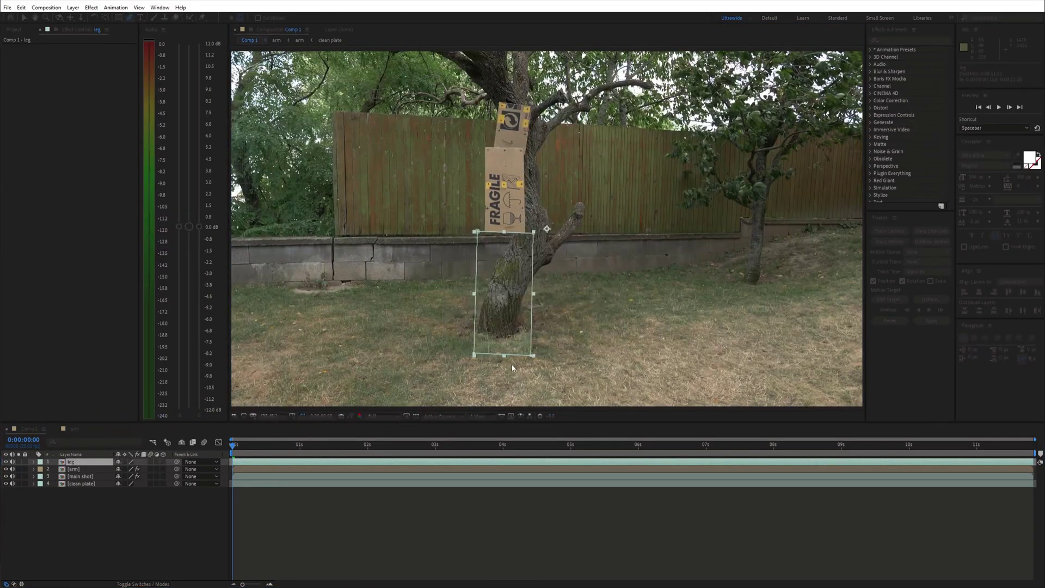
{"action": "double_click", "coordinate": [96, 463]}
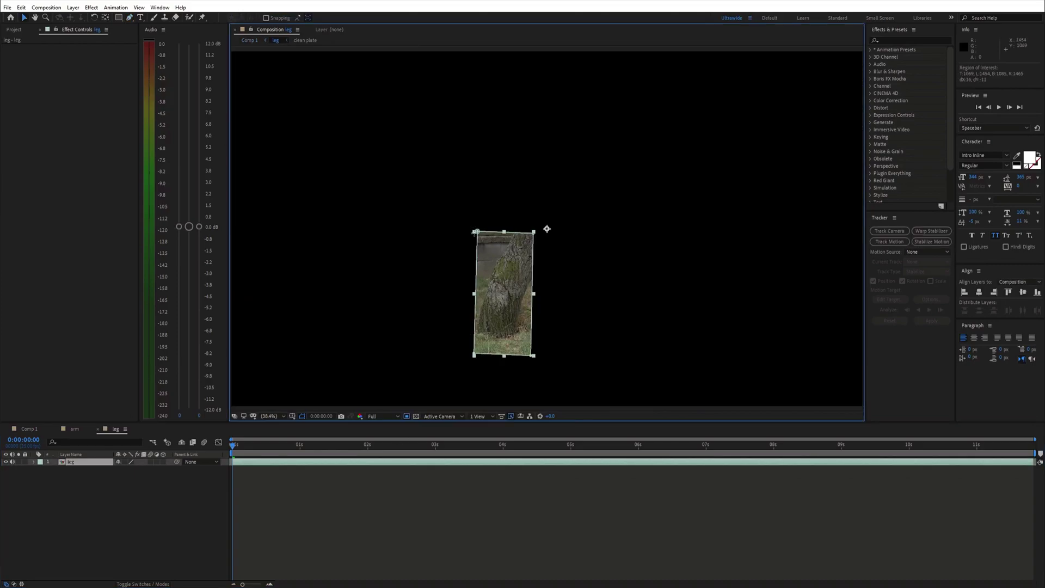
{"action": "left_click", "coordinate": [47, 7]}
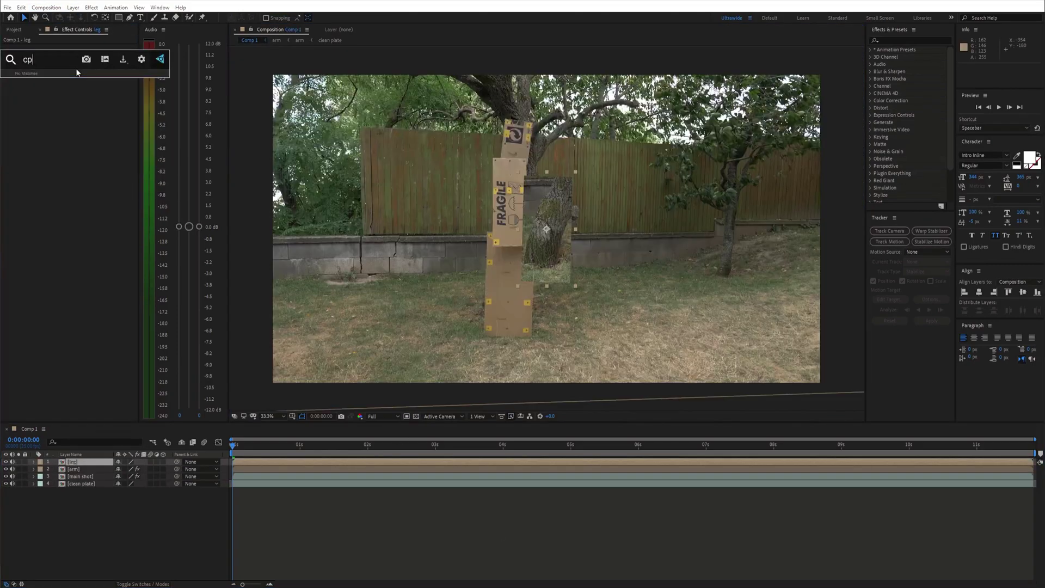
Step: Apply Corner Pin to the cropped leg layer and stretch its four corners until the patch fills the Comp 1 frame
{"action": "type", "text": "r"}
{"action": "key", "text": "Return"}
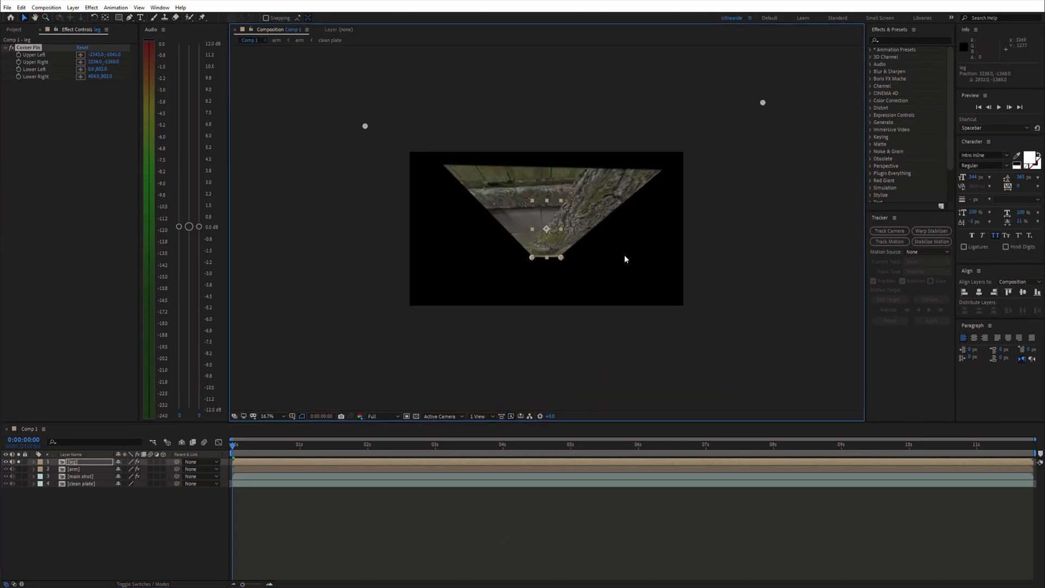
{"action": "left_click_drag", "start_coordinate": [366, 127], "coordinate": [392, 146]}
{"action": "key", "text": "period"}
{"action": "left_click_drag", "start_coordinate": [242, 396], "coordinate": [239, 399]}
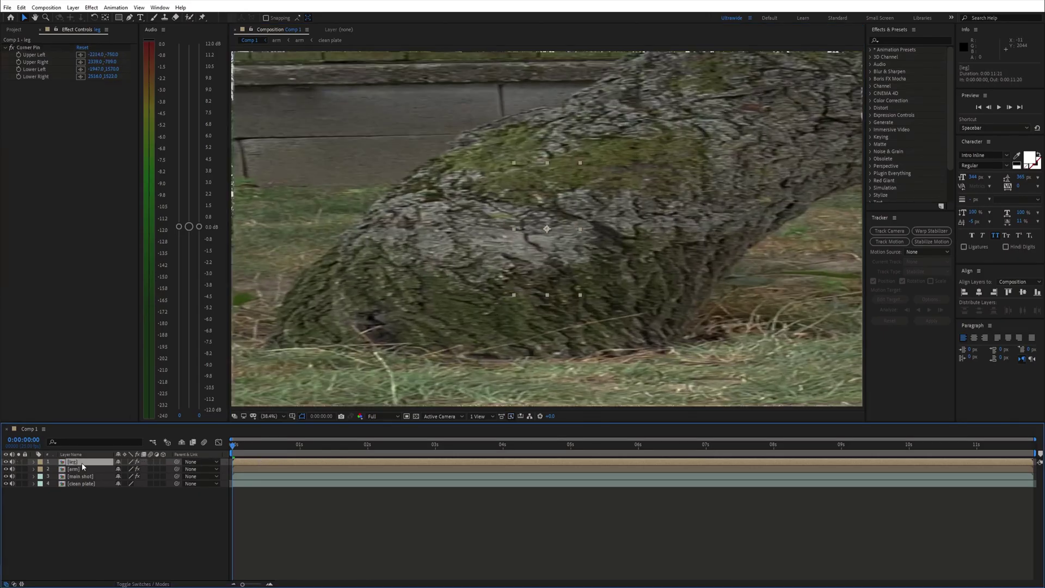
Step: Pre-compose the corner-pinned leg layer and apply the LEG track from the main shot's Mocha AE effect to it as a Corner Pin export
{"action": "key", "text": "ctrl+shift+c"}
{"action": "key", "text": "Return"}
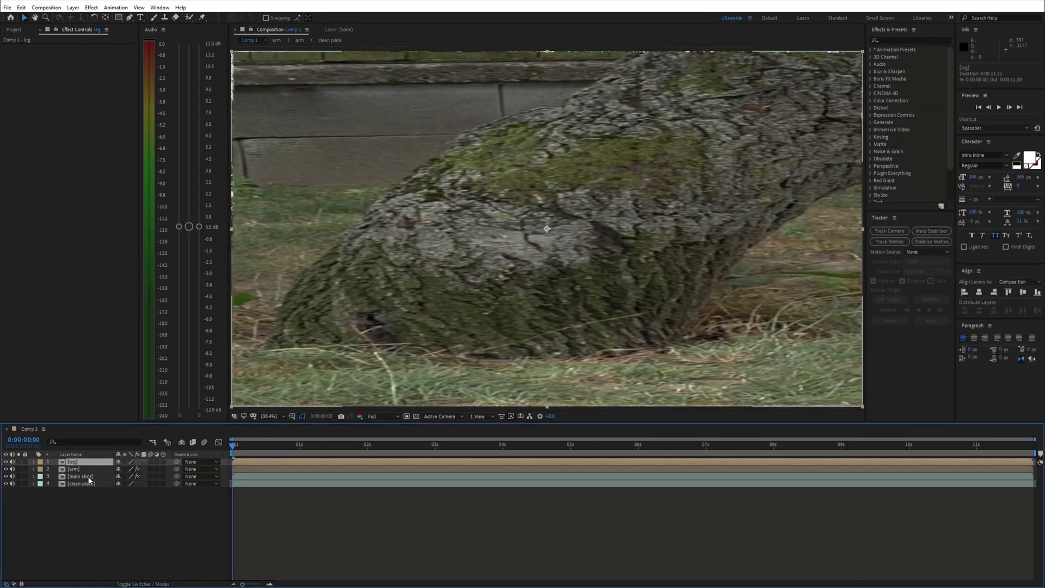
{"action": "left_click", "coordinate": [79, 476]}
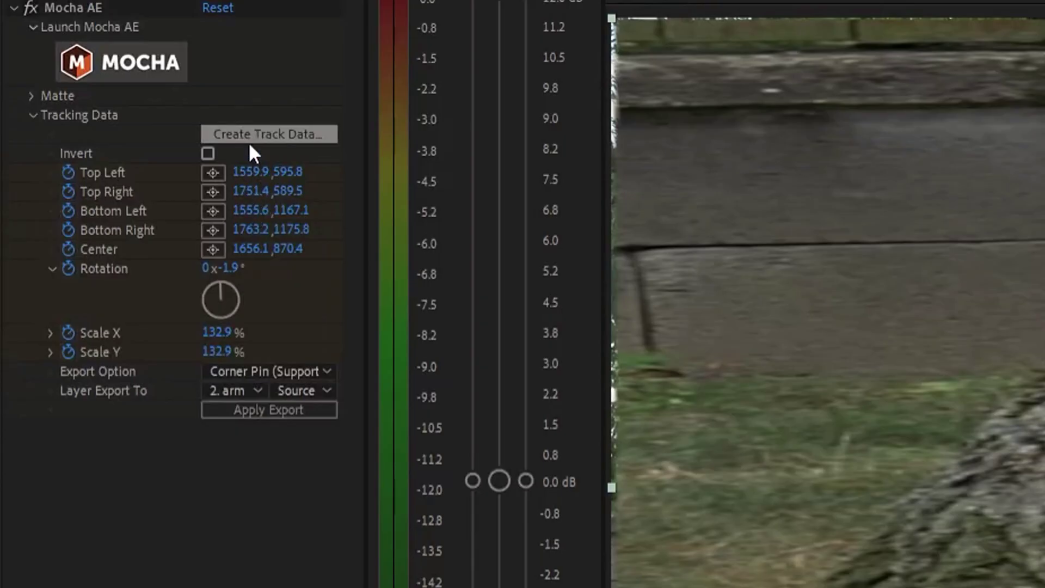
{"action": "left_click", "coordinate": [101, 95]}
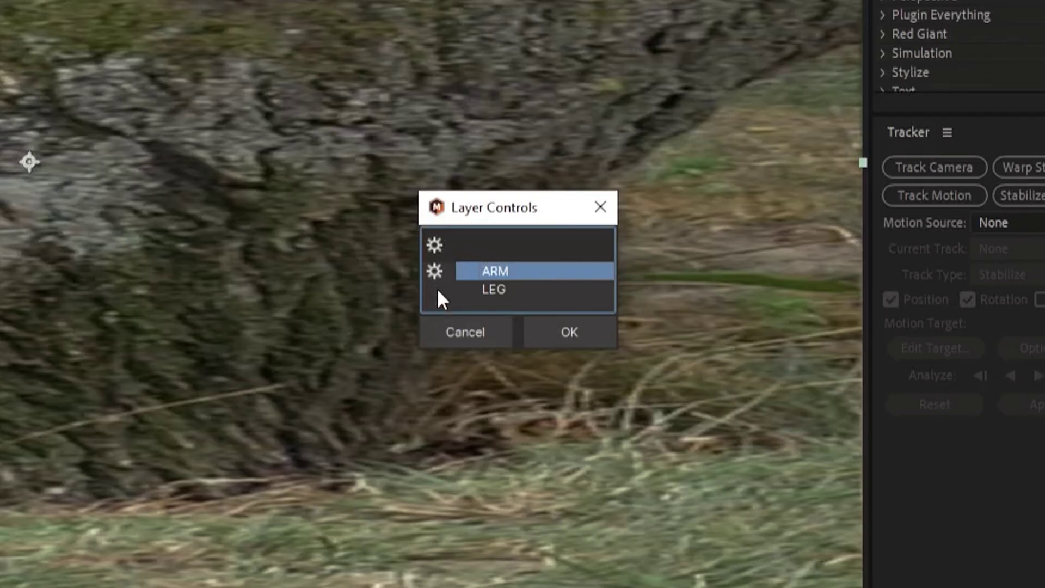
{"action": "left_click", "coordinate": [497, 289]}
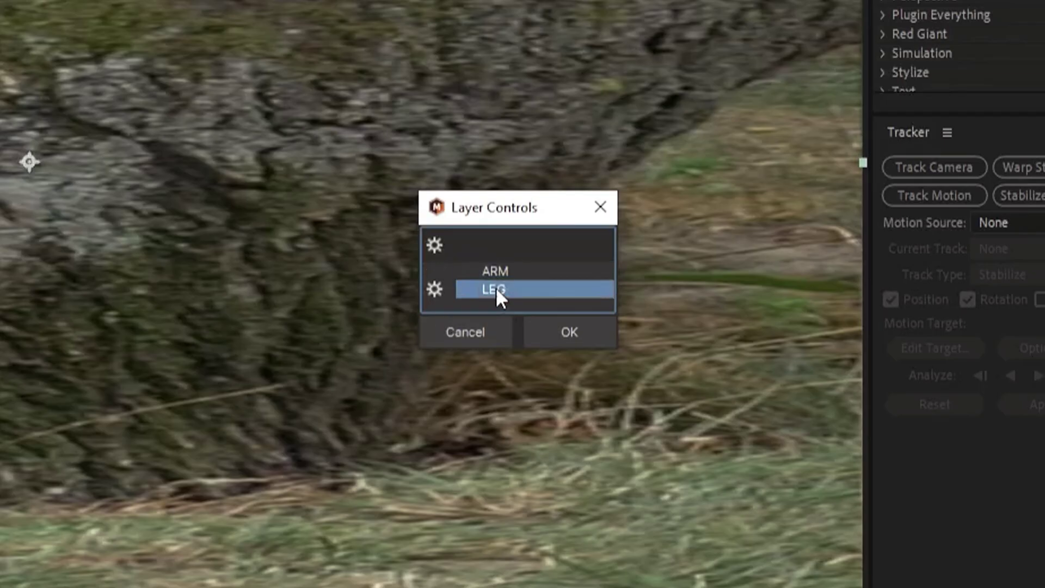
{"action": "left_click", "coordinate": [551, 329]}
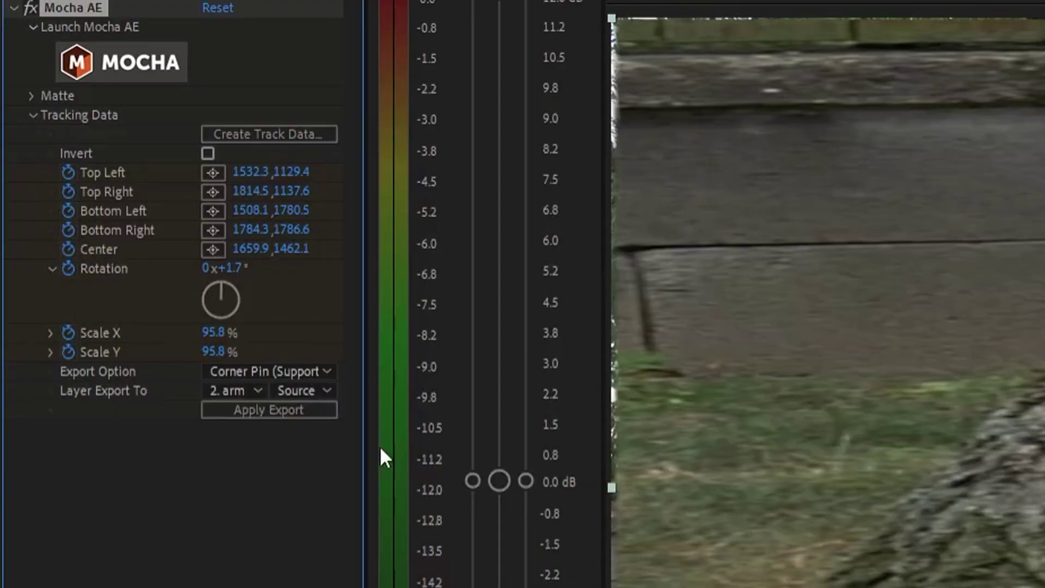
{"action": "left_click", "coordinate": [225, 391]}
{"action": "left_click", "coordinate": [233, 446]}
{"action": "left_click", "coordinate": [251, 413]}
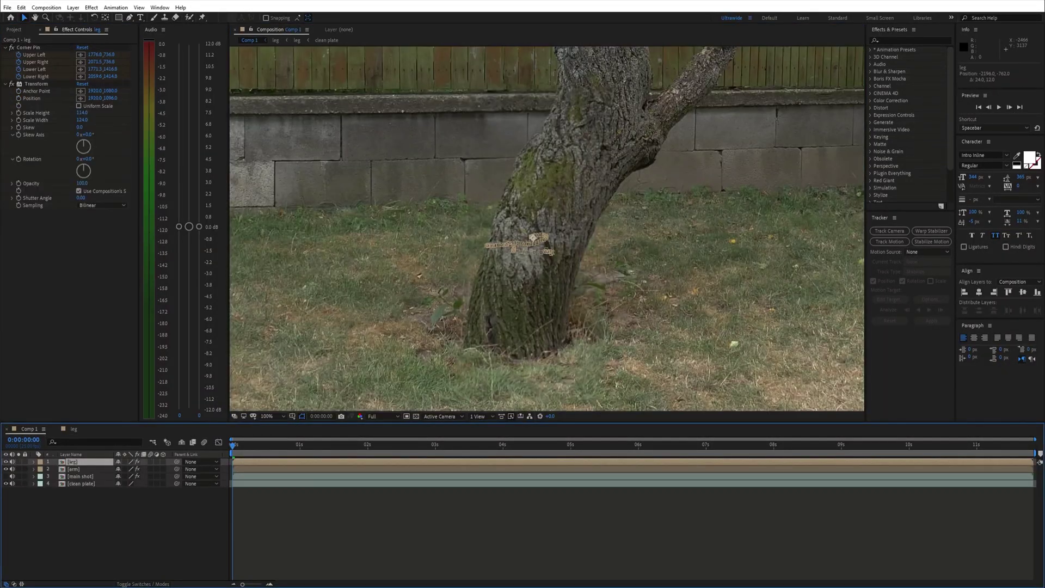
Step: Paste the arm layer's opacity keyframes onto the leg layer at 0:00:00:21 and preview the composition
{"action": "left_click", "coordinate": [299, 462]}
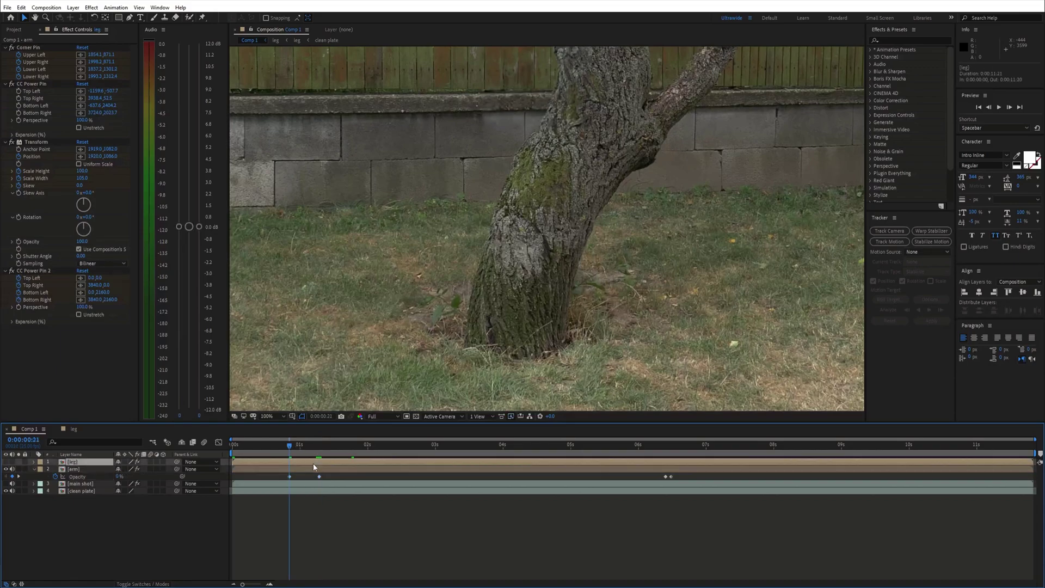
{"action": "key", "text": "ctrl+v"}
{"action": "left_click", "coordinate": [15, 469]}
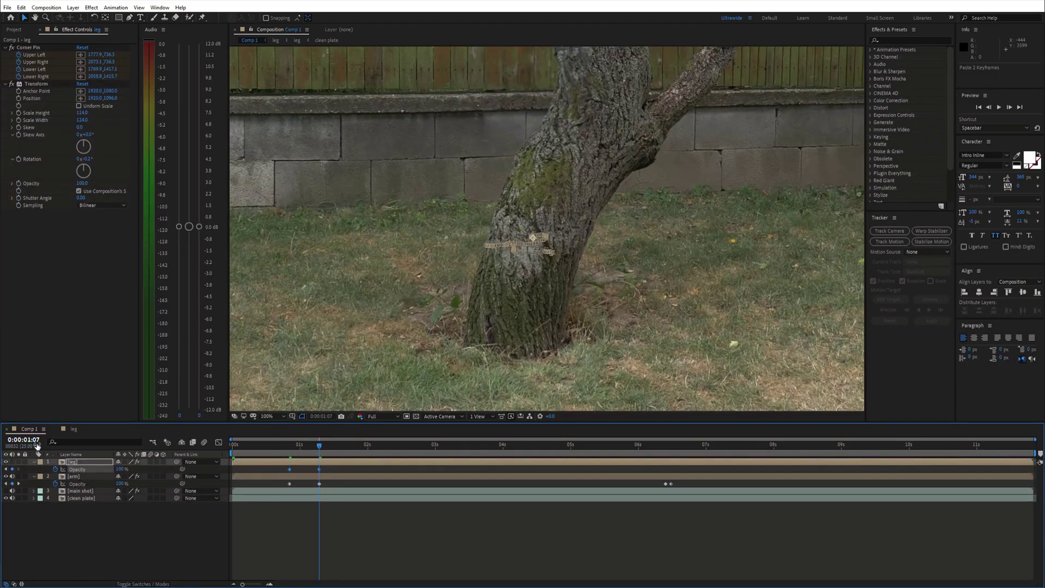
{"action": "left_click", "coordinate": [34, 476]}
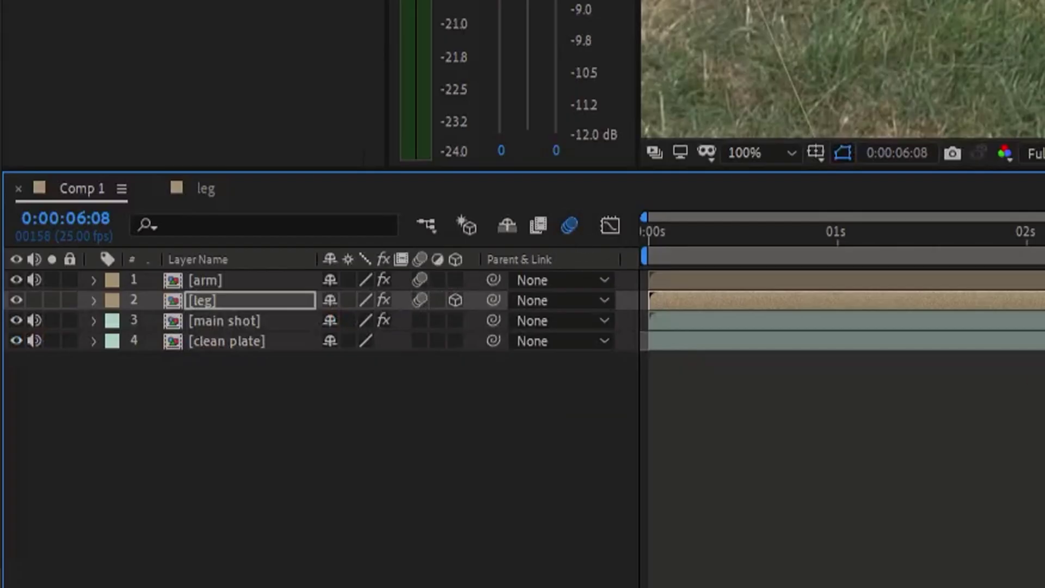
{"action": "left_click", "coordinate": [469, 443]}
{"action": "key", "text": "space"}
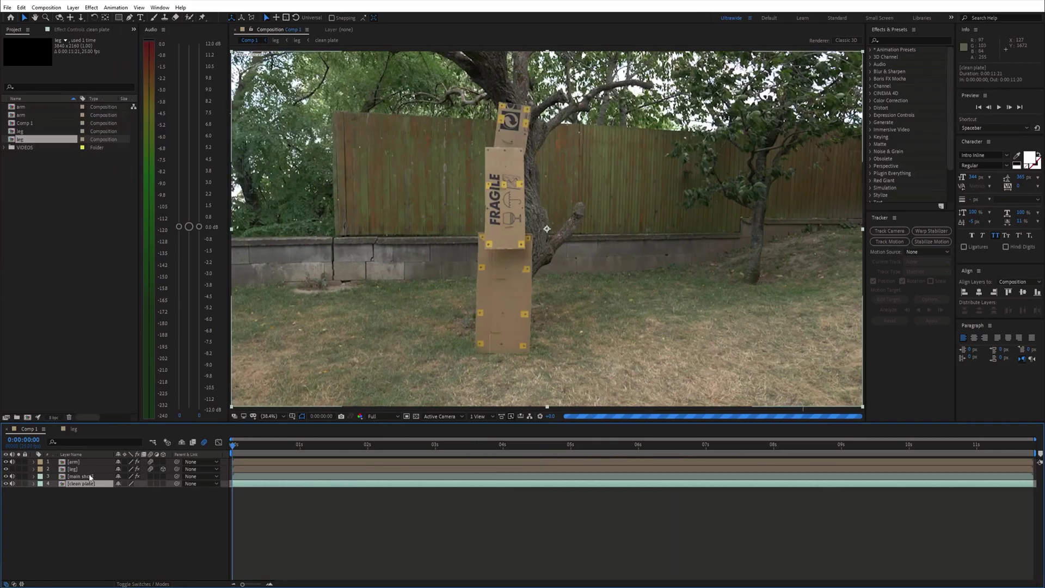
Step: Open Mocha for the main shot and track Layer 3 forward on the uppermost cardboard piece
{"action": "left_click", "coordinate": [89, 477]}
{"action": "left_click", "coordinate": [81, 32]}
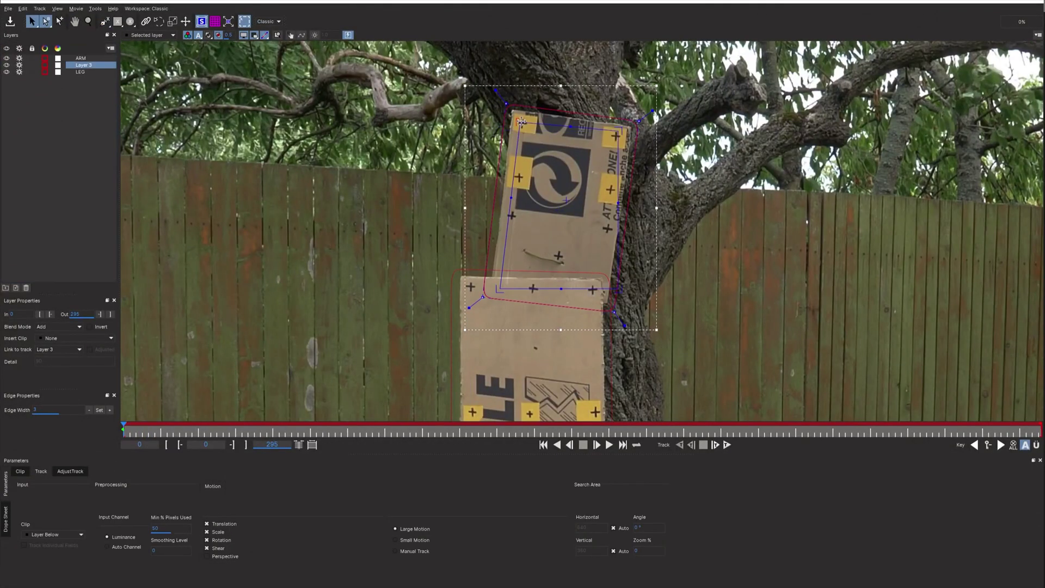
{"action": "left_click", "coordinate": [727, 444]}
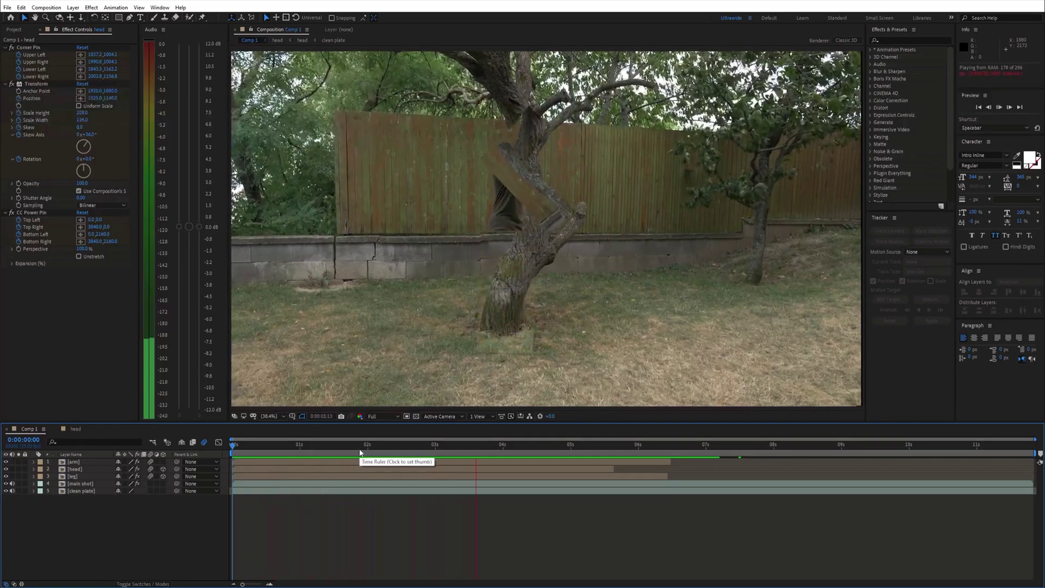
Step: Reorder Comp 1 so the main shot layer sits below the clean plate layer
{"action": "left_click_drag", "start_coordinate": [360, 451], "coordinate": [308, 449]}
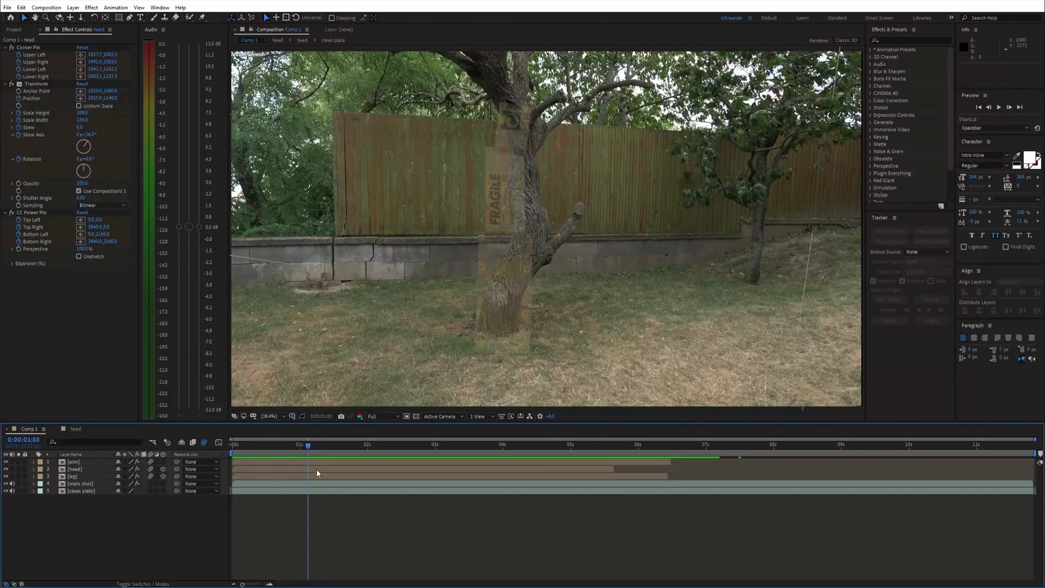
{"action": "left_click_drag", "start_coordinate": [80, 483], "coordinate": [96, 501]}
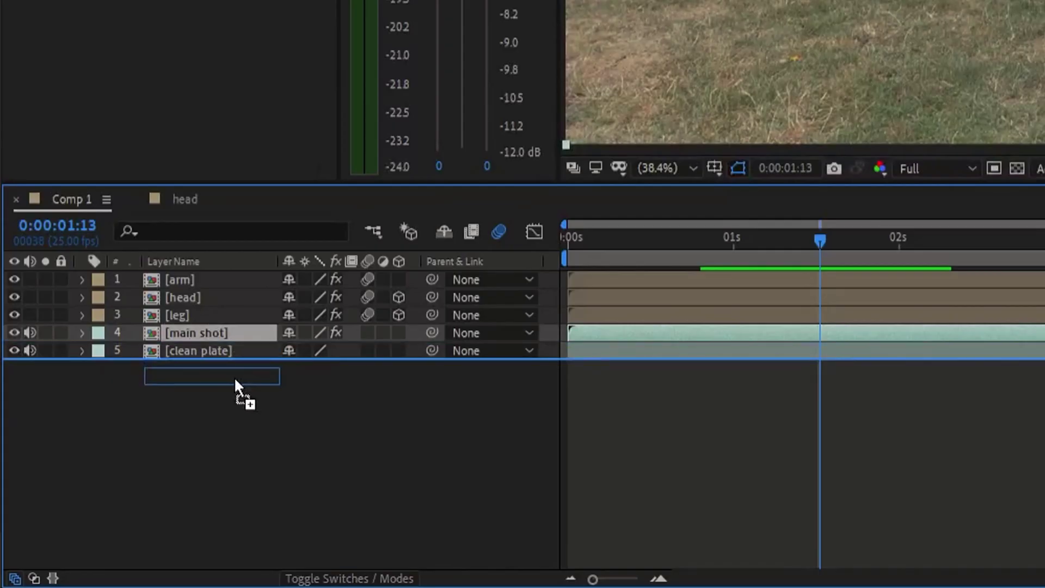
{"action": "left_click_drag", "start_coordinate": [234, 377], "coordinate": [234, 376]}
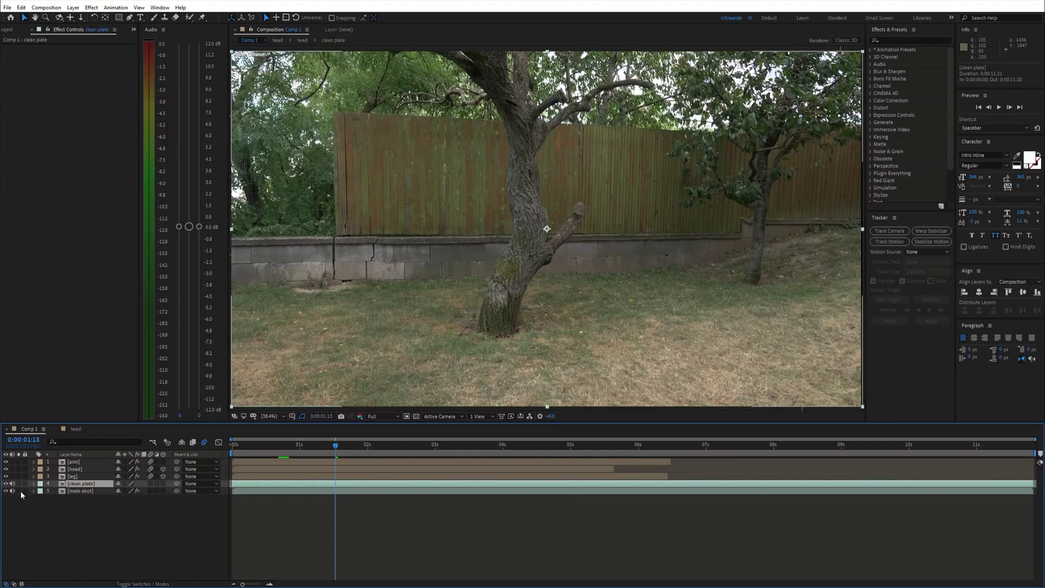
Step: Solo the main shot as a guide and draw a loose mask on the clean plate layer around the tree and cardboard
{"action": "left_click", "coordinate": [19, 491]}
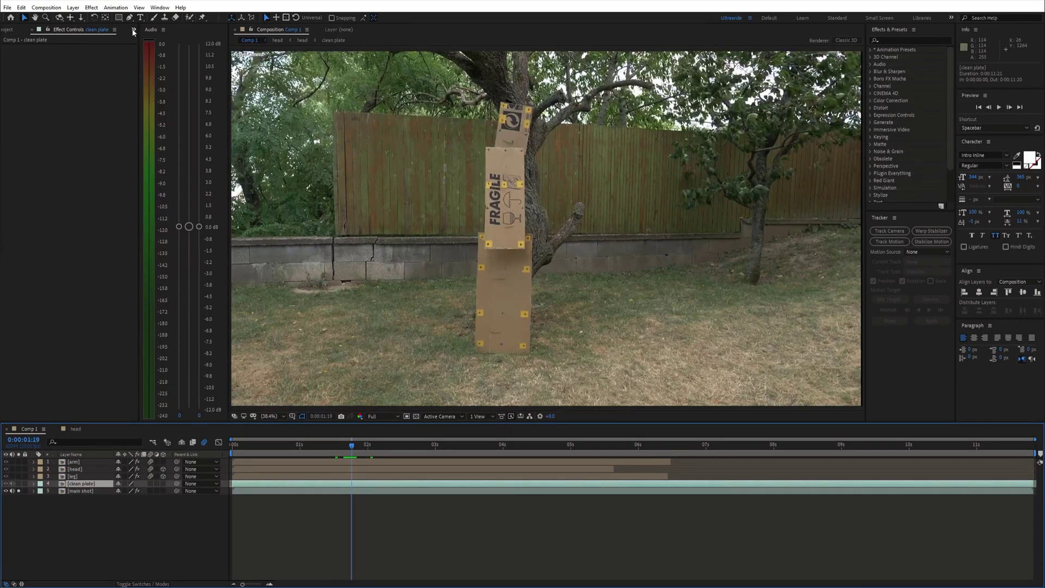
{"action": "key", "text": "g"}
{"action": "left_click", "coordinate": [449, 123]}
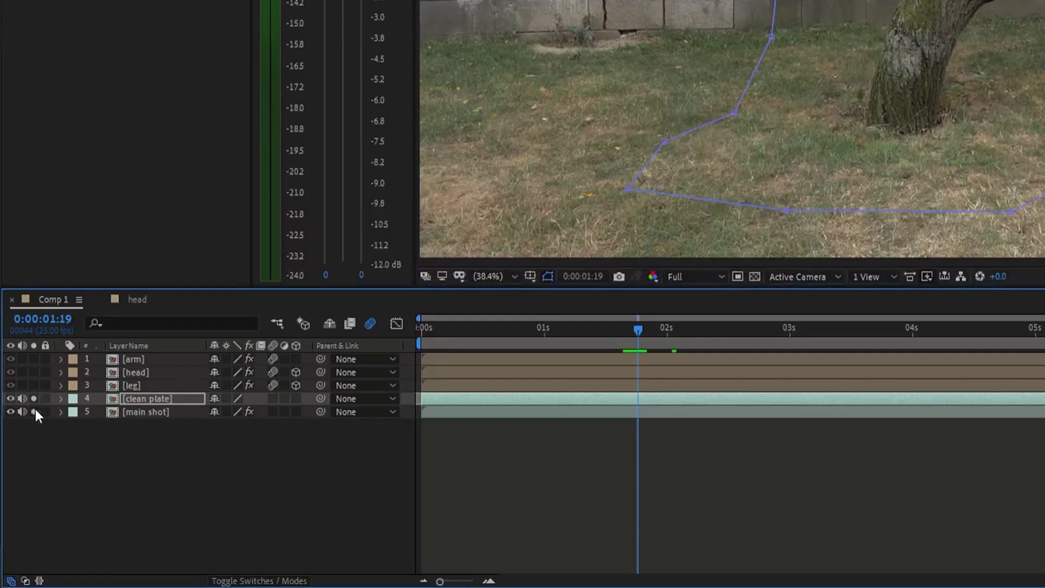
Step: Isolate the clean plate layer and feather its mask by about 278 pixels, then restore all layers to view
{"action": "left_click", "coordinate": [18, 483]}
{"action": "key", "text": "m"}
{"action": "key", "text": "m"}
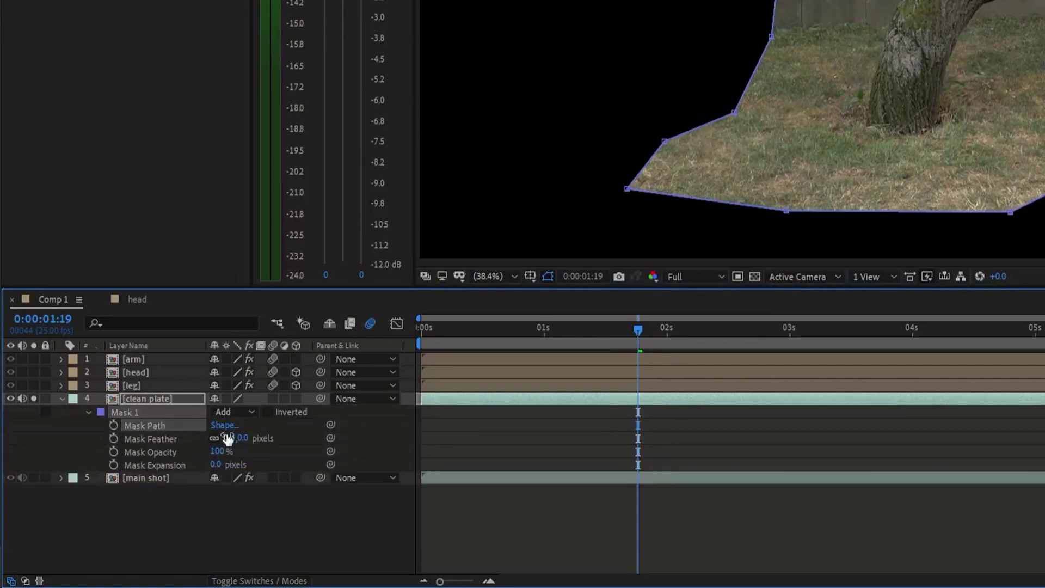
{"action": "left_click_drag", "start_coordinate": [224, 438], "coordinate": [503, 442]}
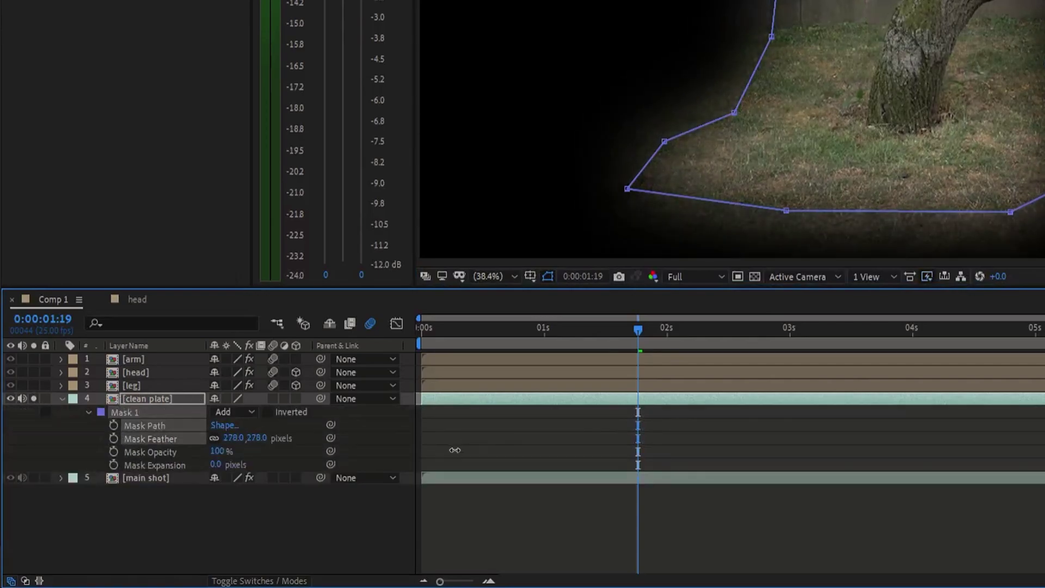
{"action": "left_click", "coordinate": [31, 397]}
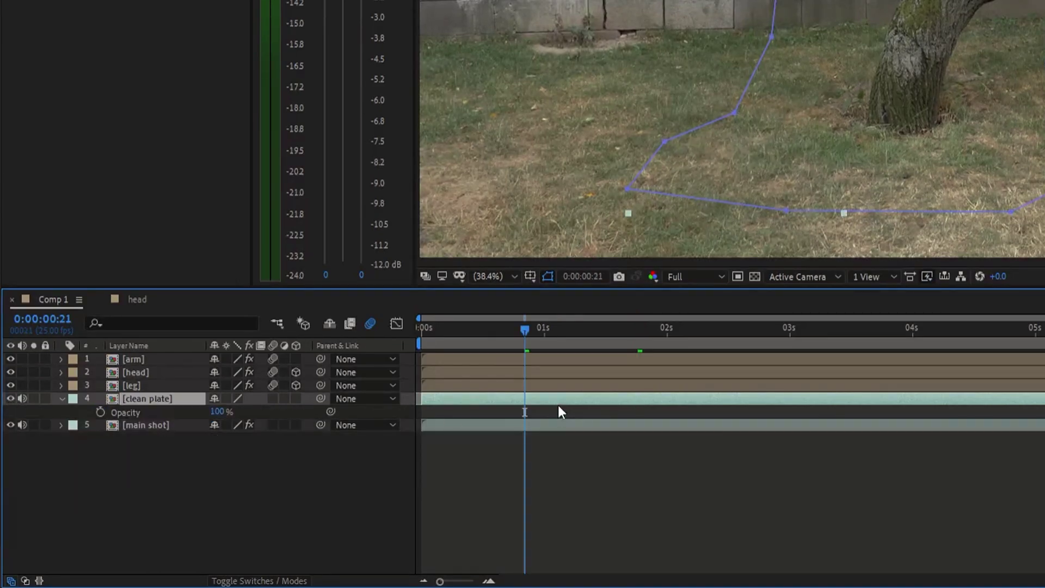
Step: Keyframe the clean plate layer's opacity from 100% down to 0%, using the leg layer's opacity keyframes for timing, and preview the fade
{"action": "left_click", "coordinate": [564, 385]}
{"action": "key", "text": "t"}
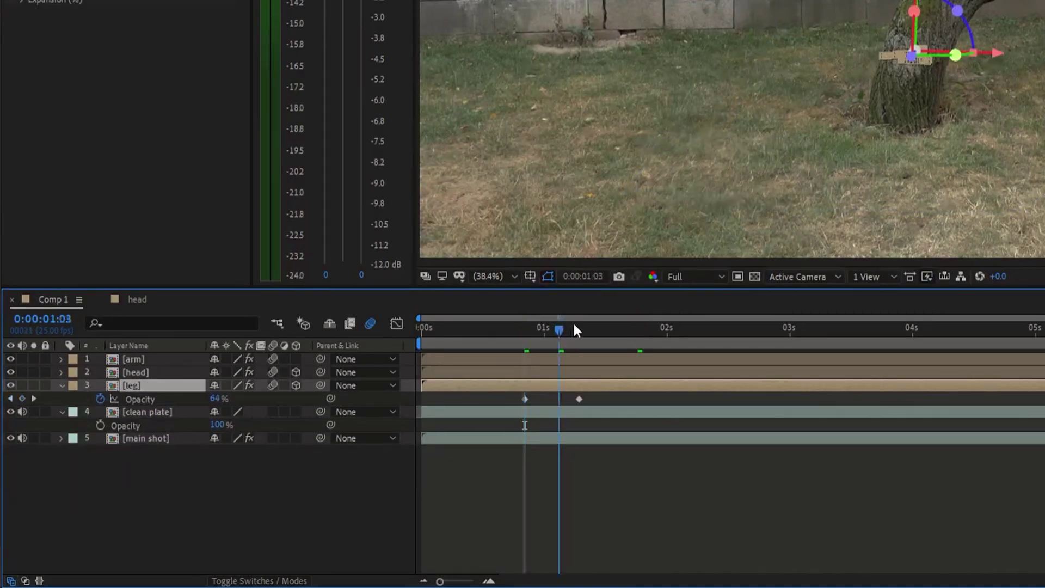
{"action": "left_click_drag", "start_coordinate": [574, 325], "coordinate": [652, 331]}
{"action": "left_click", "coordinate": [100, 425]}
{"action": "type", "text": "0"}
{"action": "key", "text": "Return"}
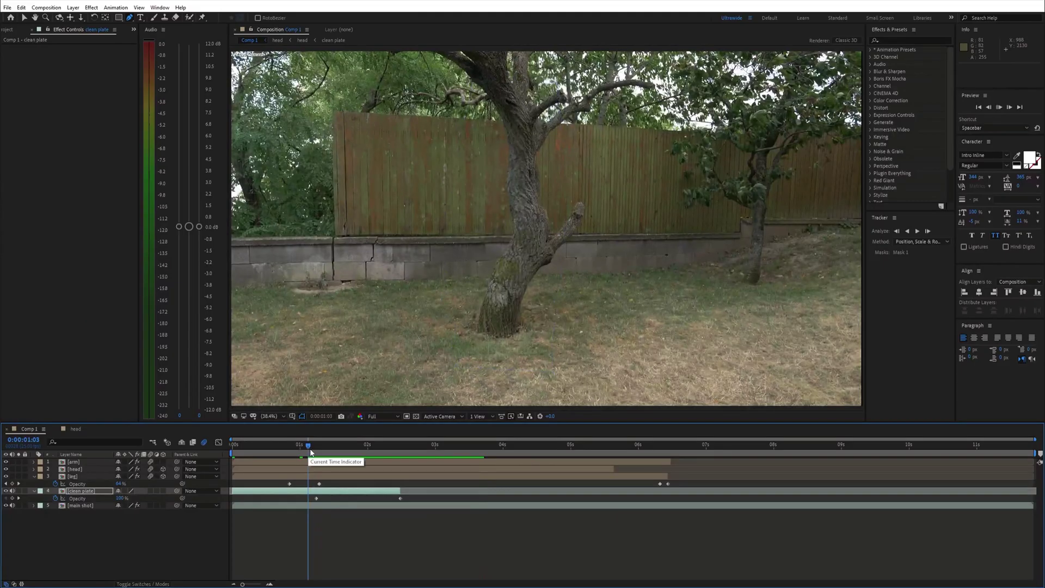
{"action": "key", "text": "space"}
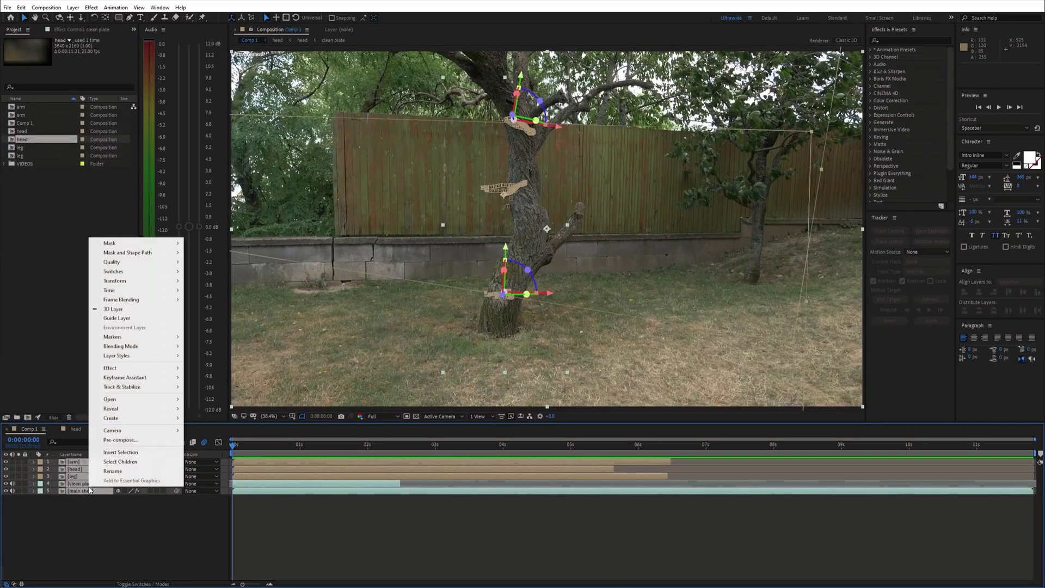
Step: Pre-compose all Comp 1 layers, apply the 24mm_LightMovement_4K preset to the parent null and preview the camera movement
{"action": "left_click", "coordinate": [125, 439]}
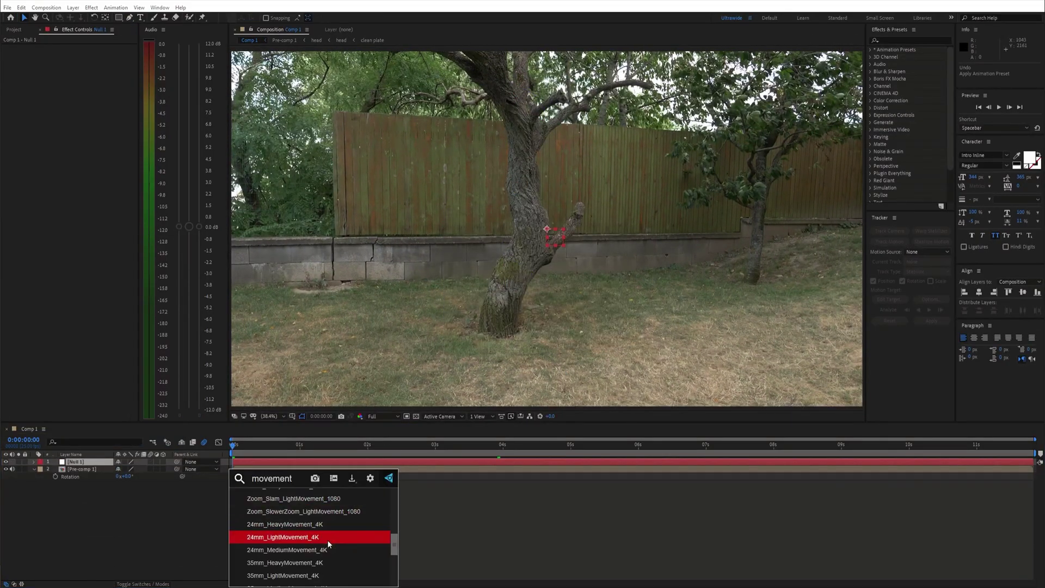
{"action": "left_click", "coordinate": [328, 537]}
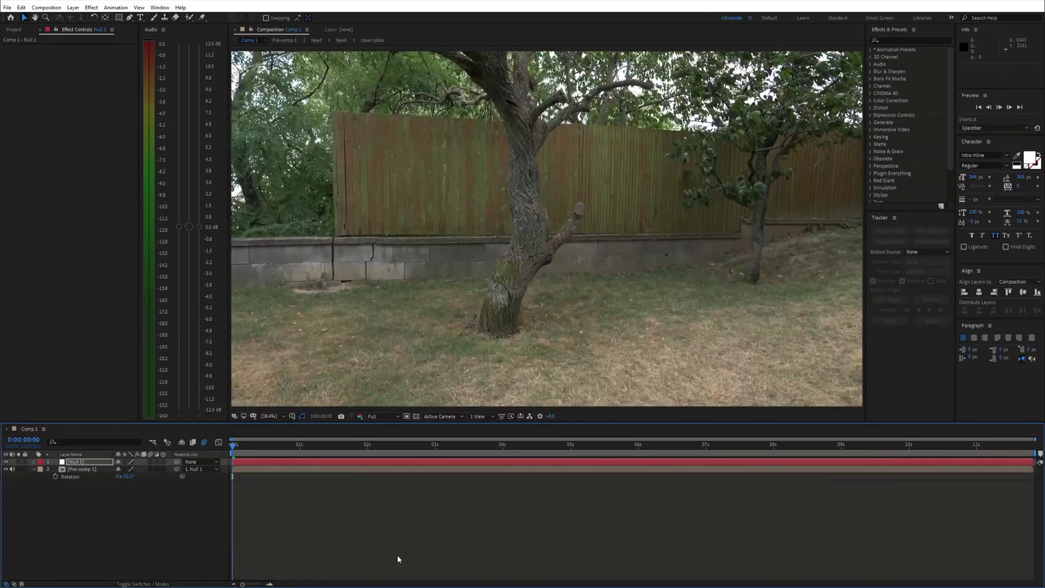
{"action": "key", "text": "space"}
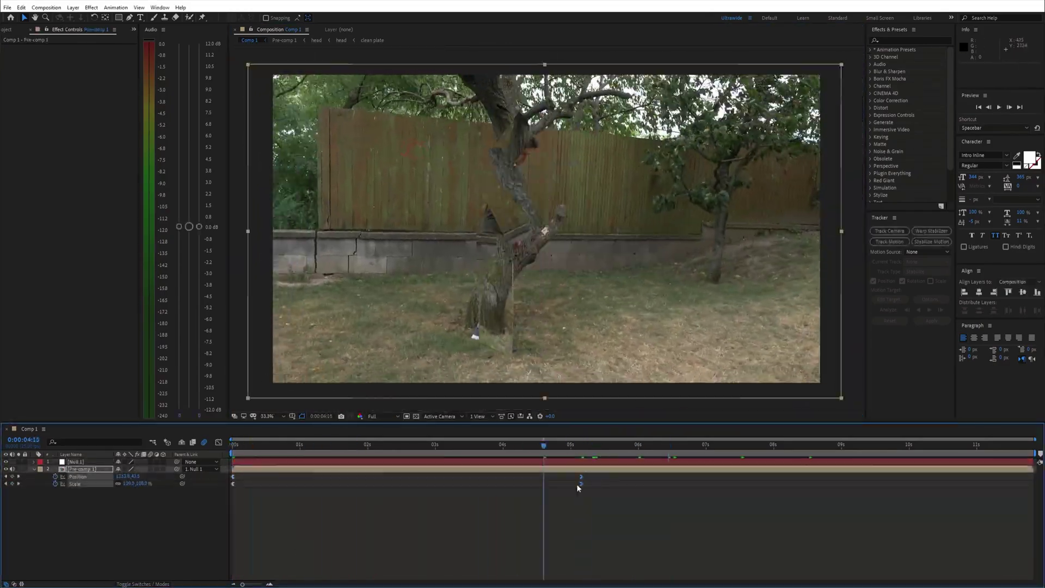